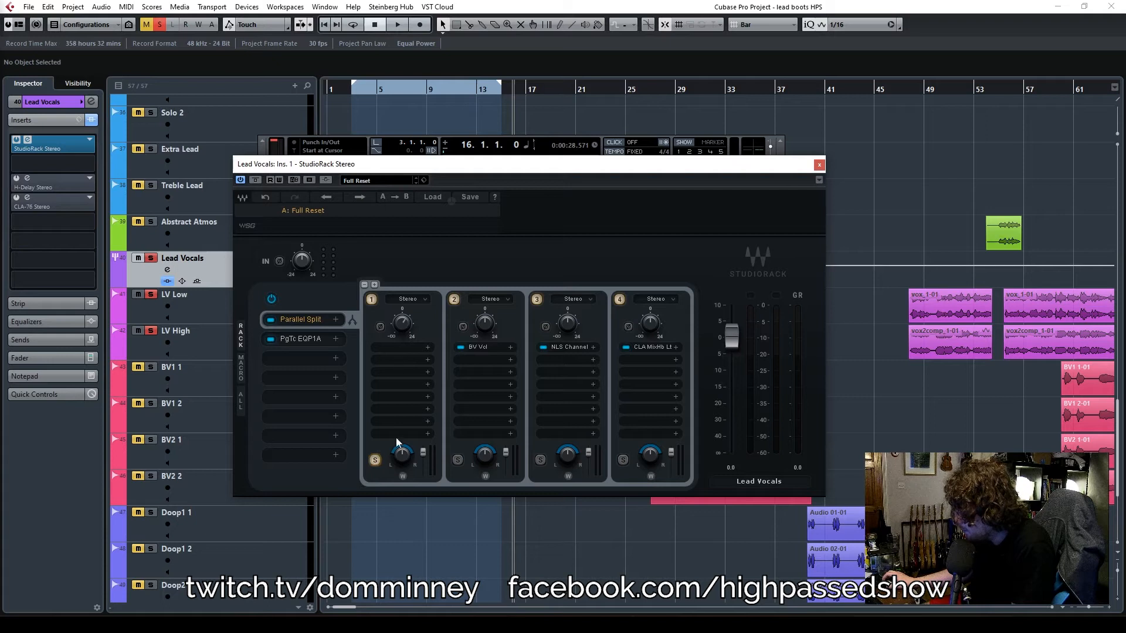
Audition the lead vocals through the PuigTec EQP1A with the first parallel split soloed, toggling the EQ out and back in.
drag(515, 168, 645, 141)
key(space)
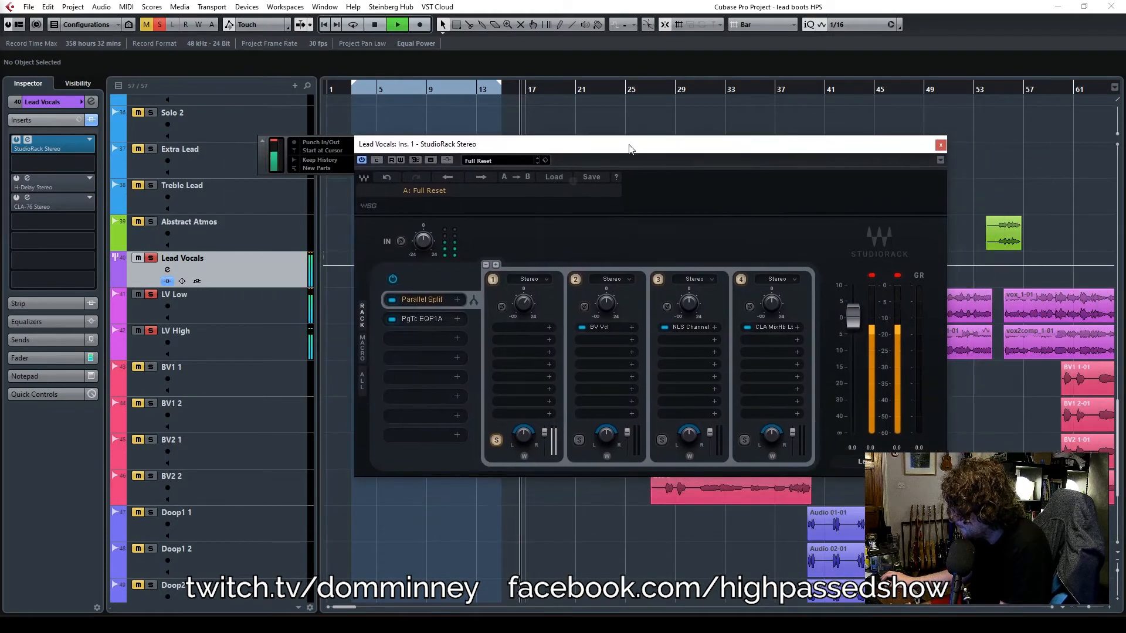
click(408, 318)
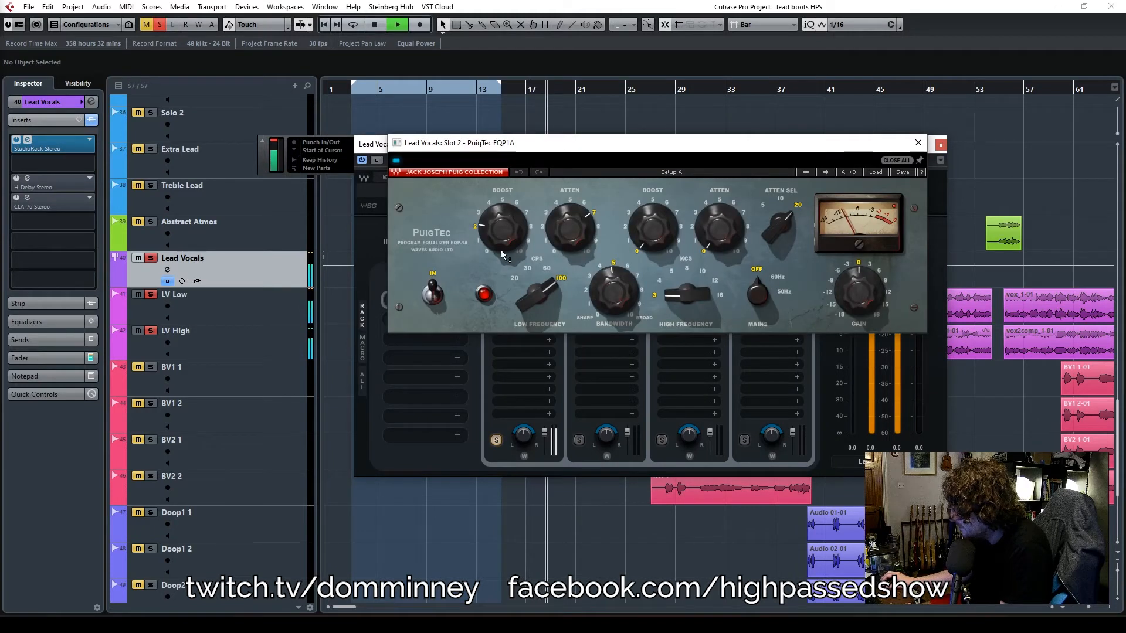
mouse_move(498, 233)
mouse_down()
mouse_move(497, 214)
mouse_move(497, 233)
mouse_up()
click(433, 295)
click(432, 295)
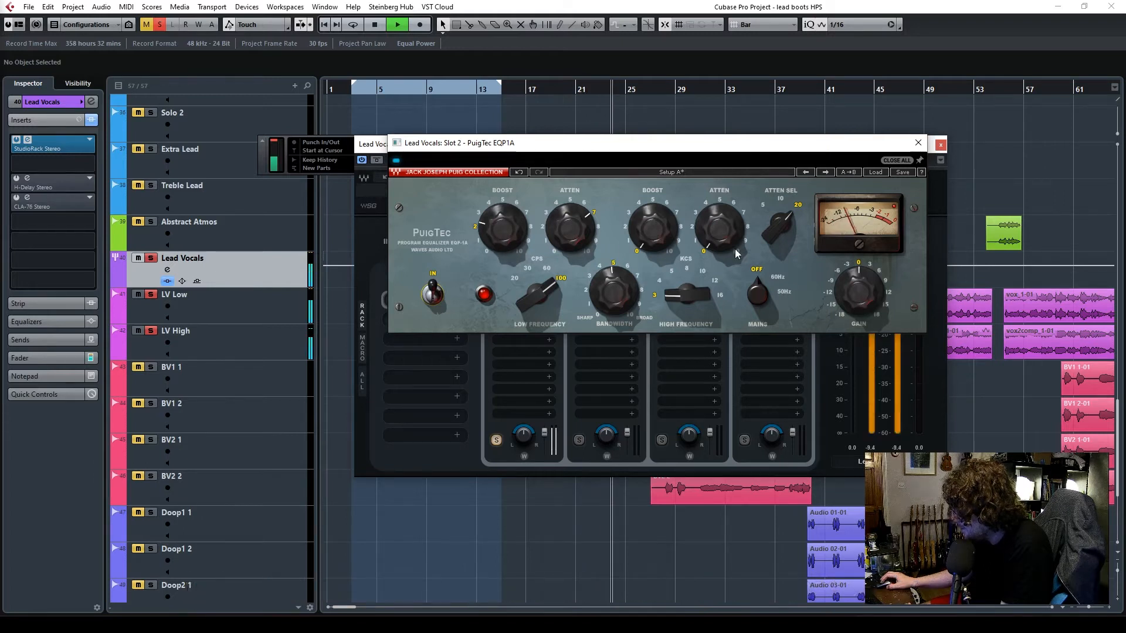
click(918, 144)
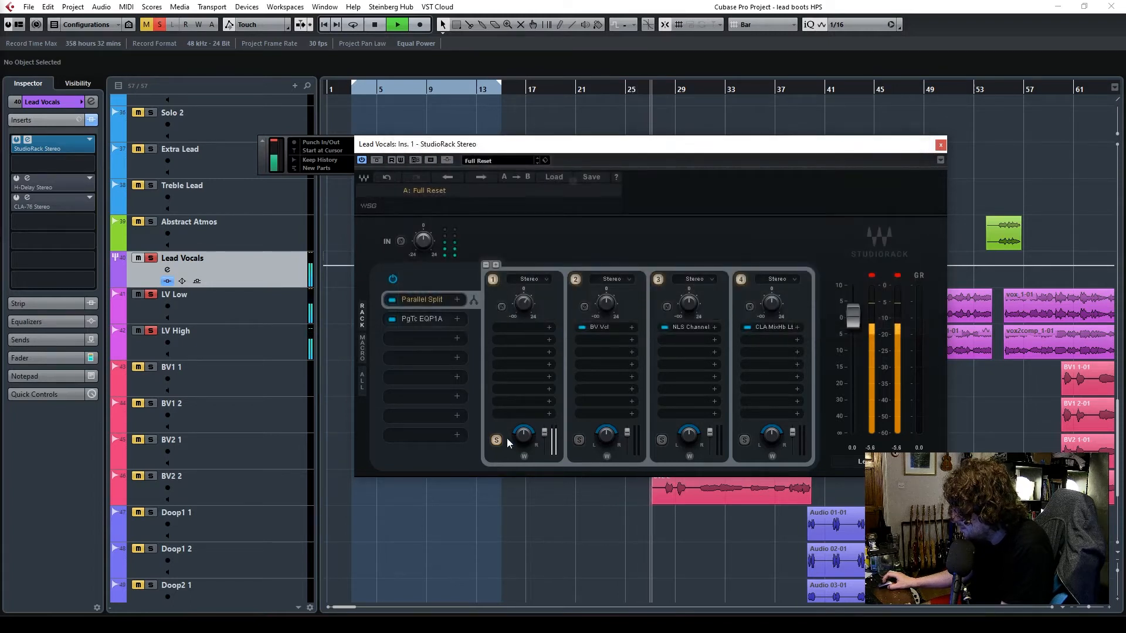
key(space)
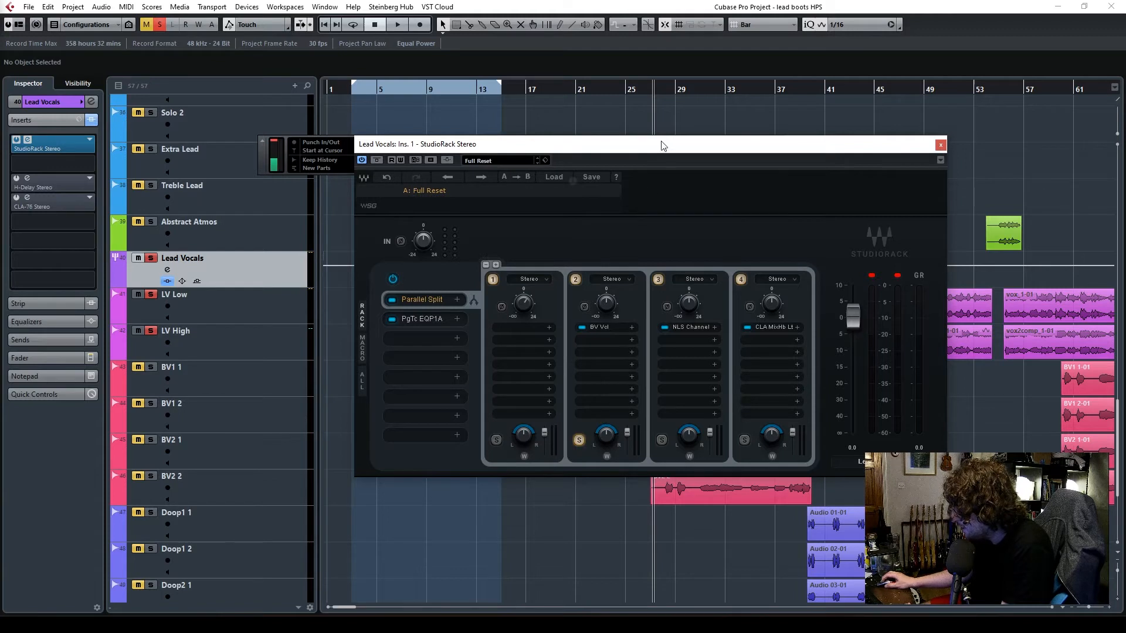
Audition the second split's Butch Vig Vocals plug-in during playback, adjust its Tube saturation, and take the split out of solo.
drag(662, 145, 540, 170)
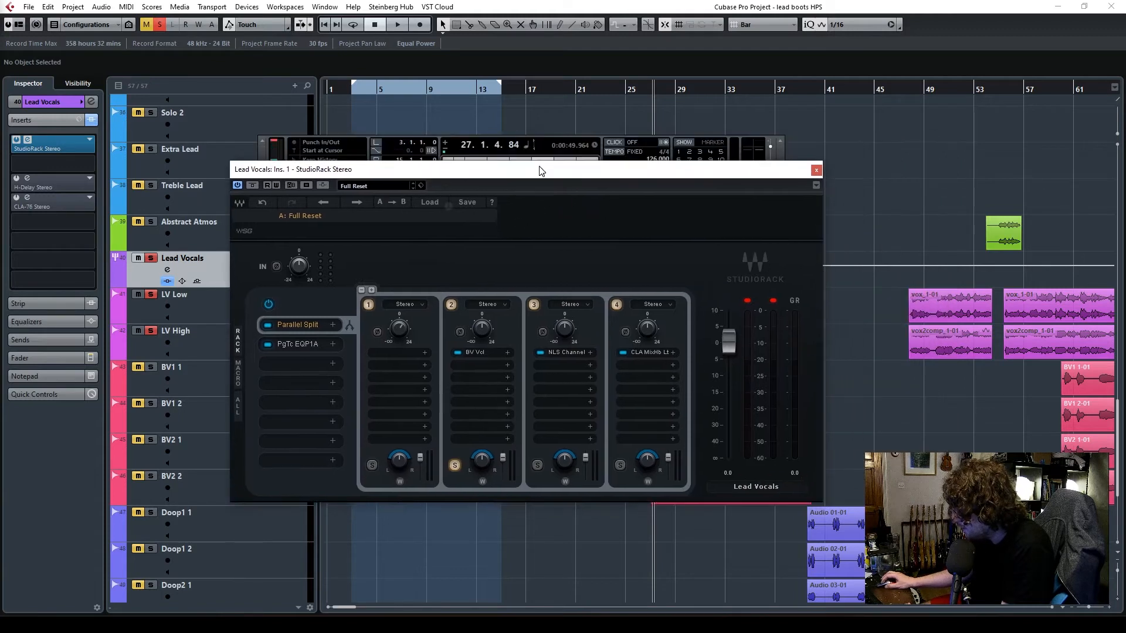
click(476, 352)
drag(603, 66, 789, 106)
key(space)
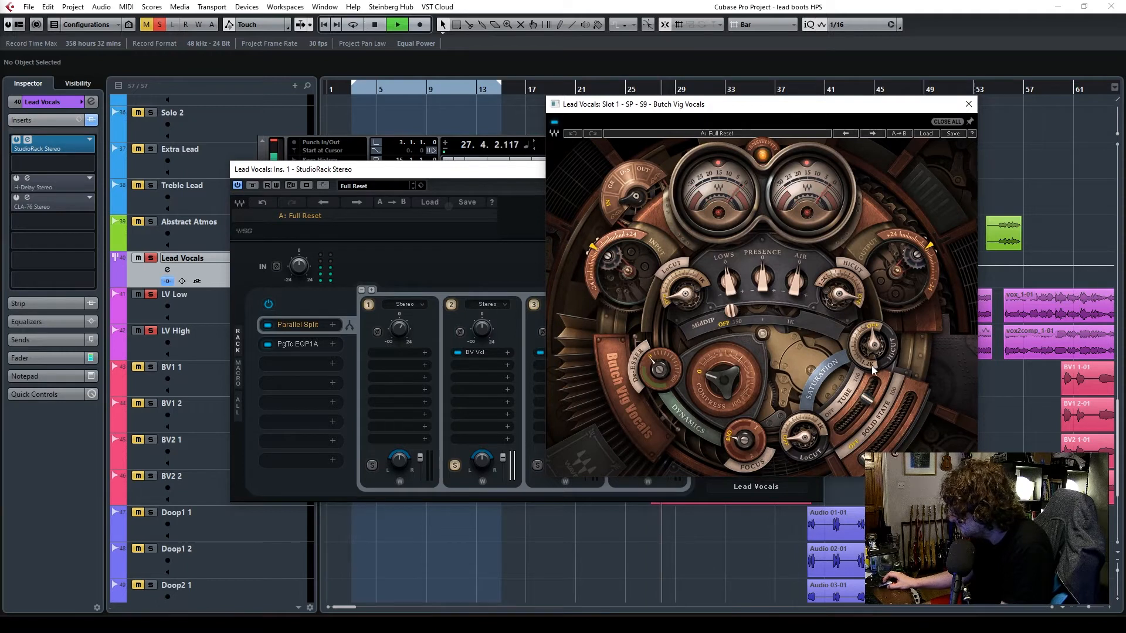
click(827, 409)
drag(838, 427, 869, 395)
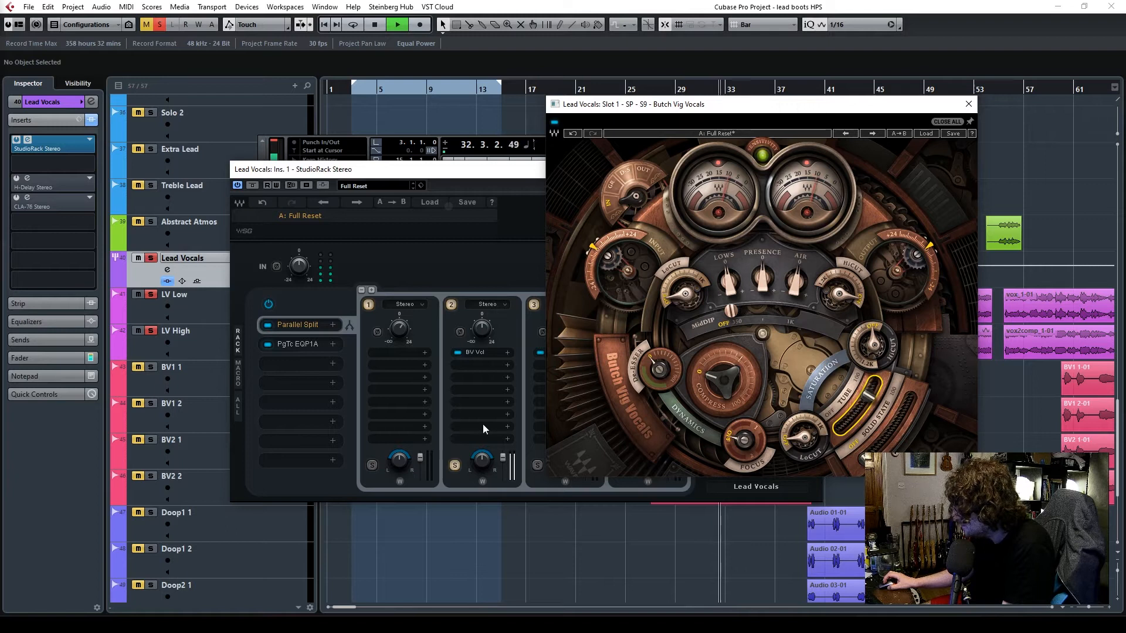
click(455, 466)
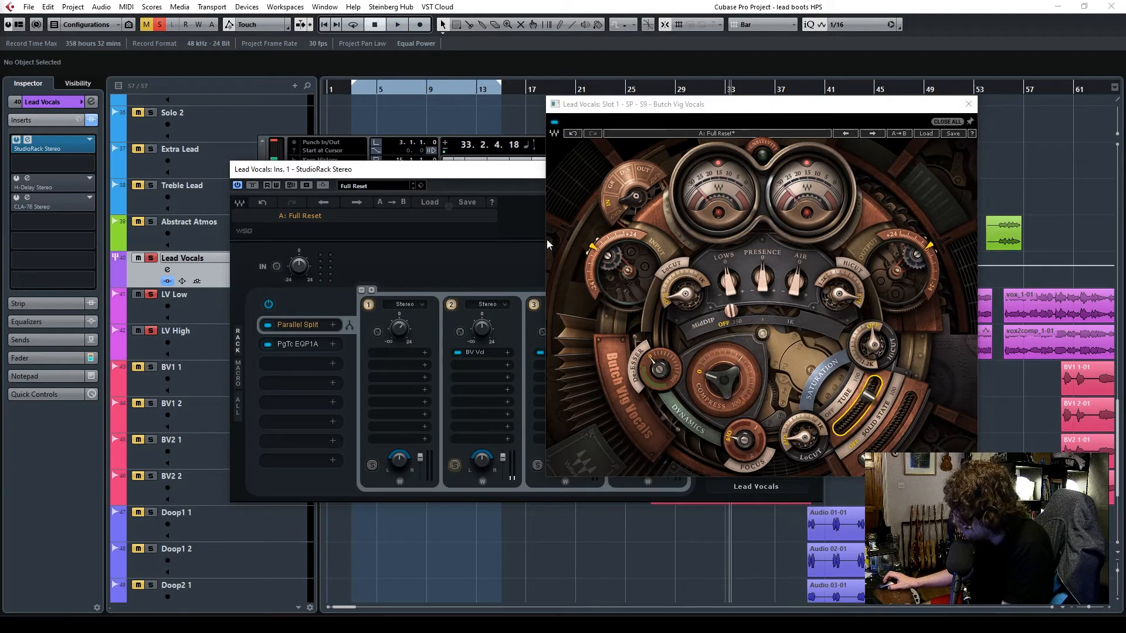
Solo the third split and open its NLS Channel plug-in in place of Butch Vig Vocals.
drag(507, 171, 460, 167)
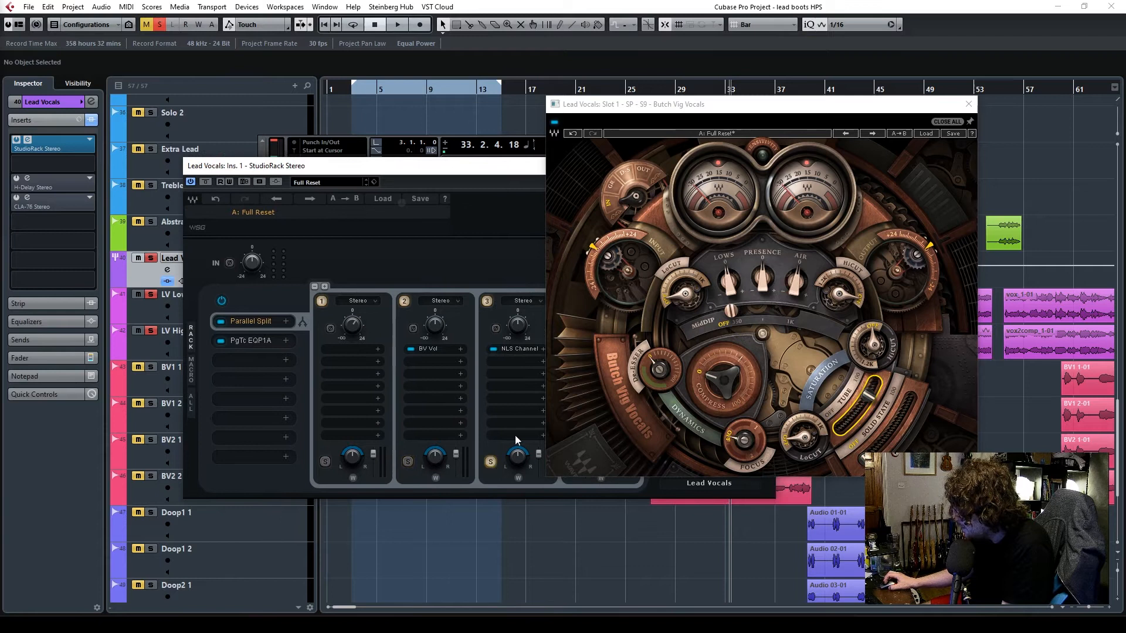
click(968, 103)
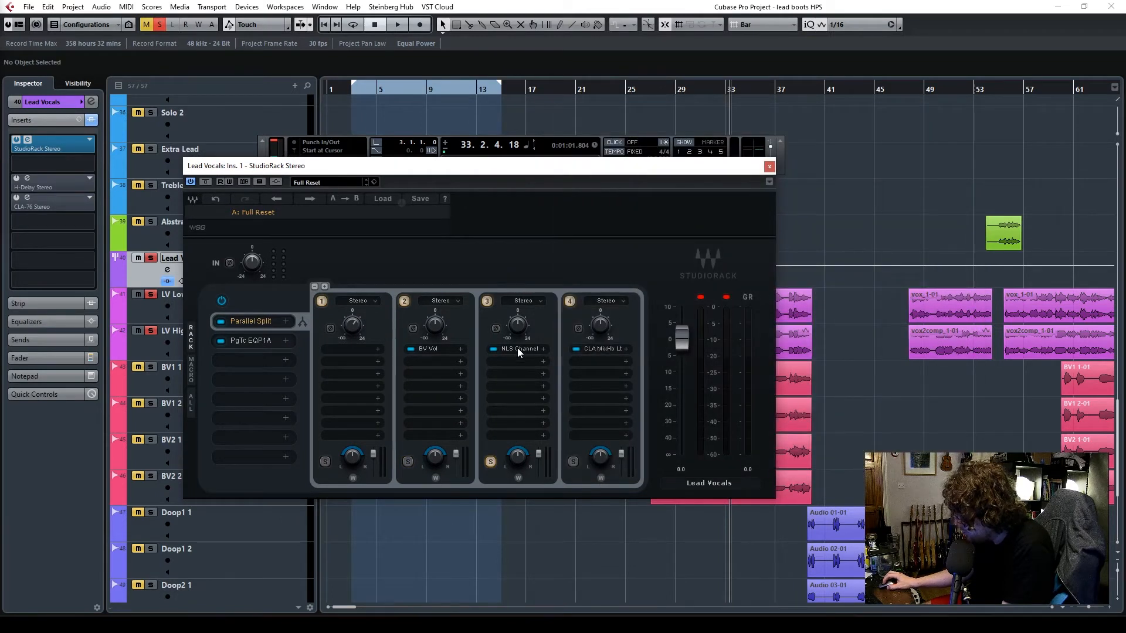
click(518, 348)
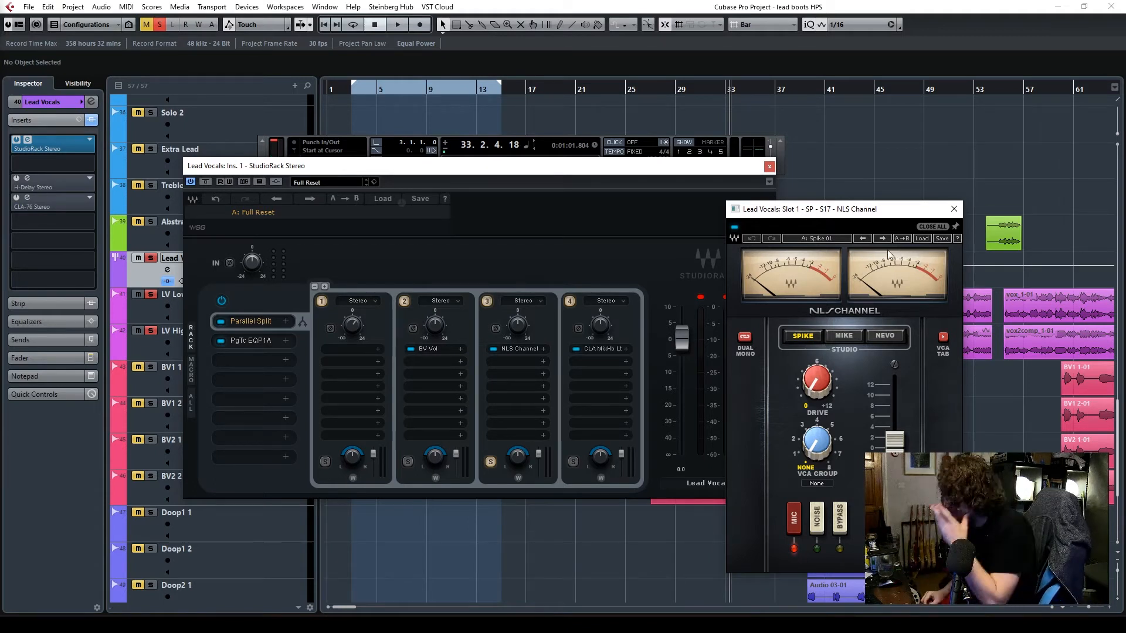
drag(815, 212, 718, 132)
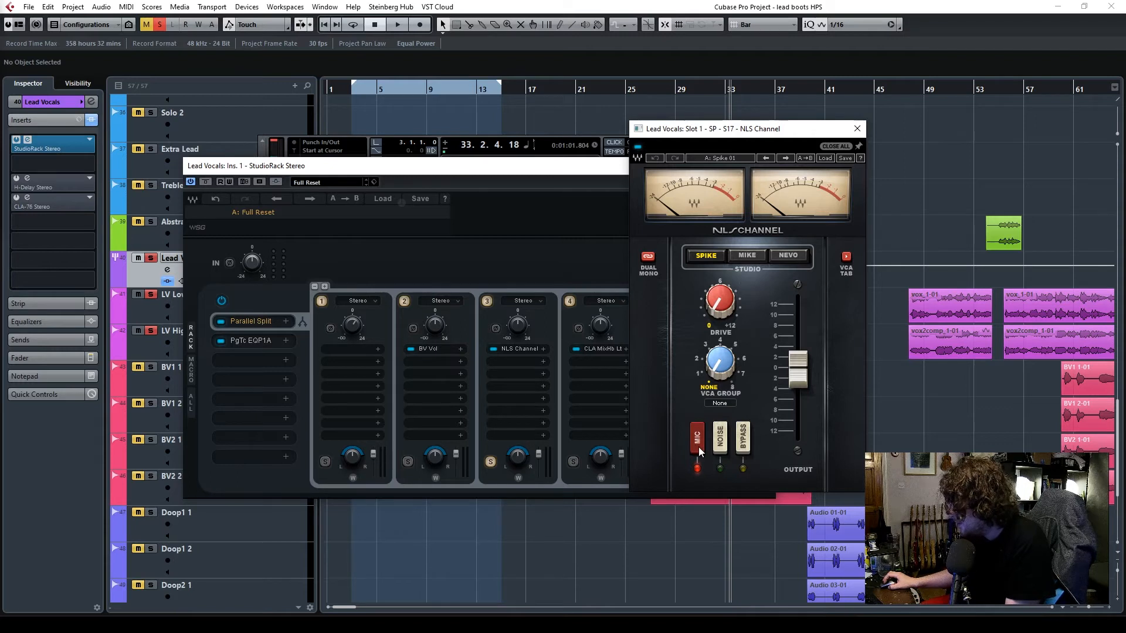
Play the vocals through NLS Channel while trying its Mic switch and Drive control, and close the plug-in.
key(space)
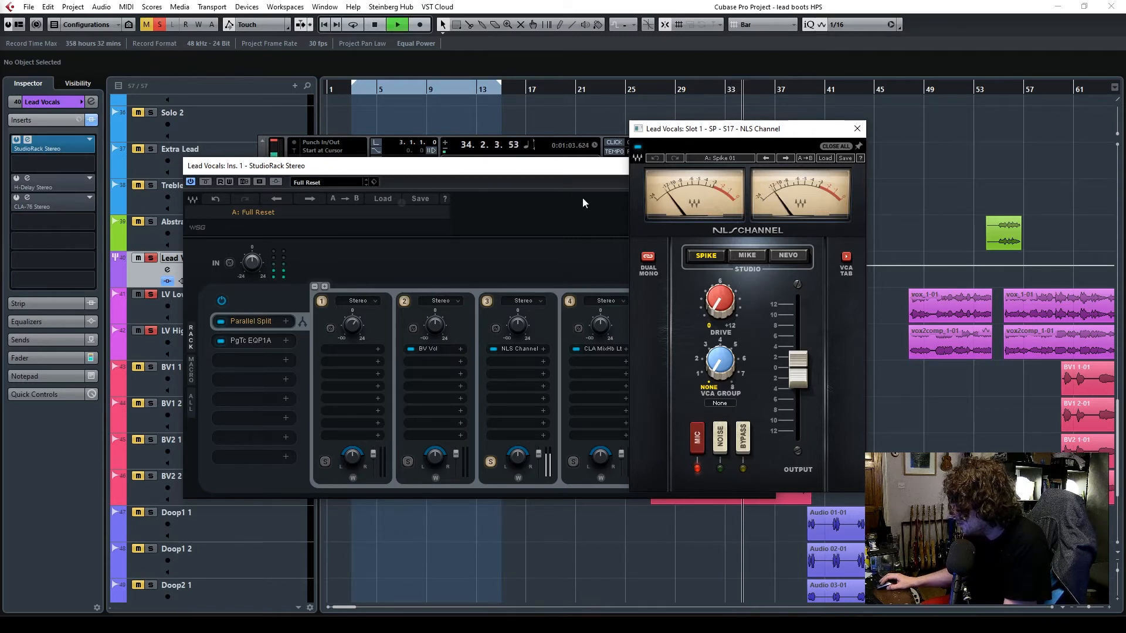
click(699, 447)
mouse_move(722, 303)
mouse_down()
mouse_move(722, 243)
mouse_move(723, 304)
mouse_up()
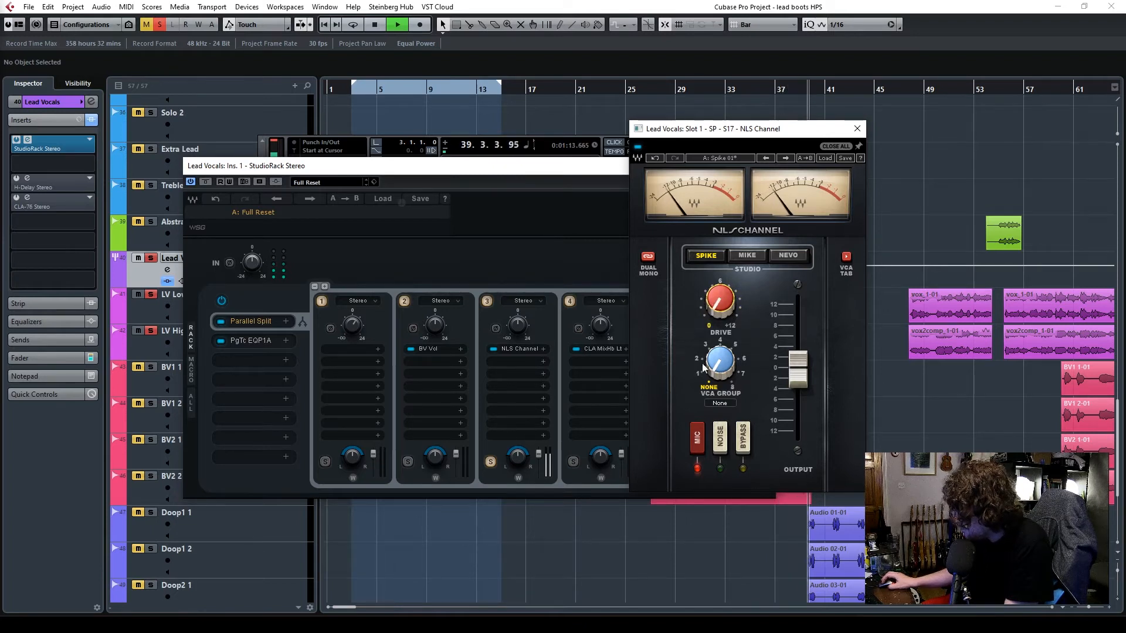
key(space)
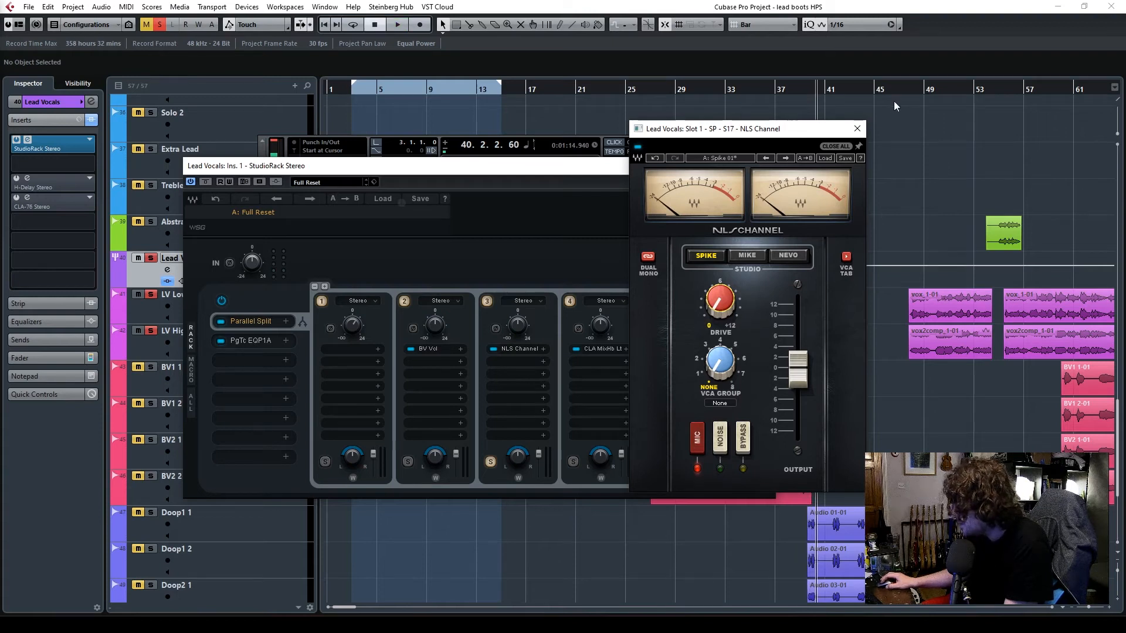
click(858, 129)
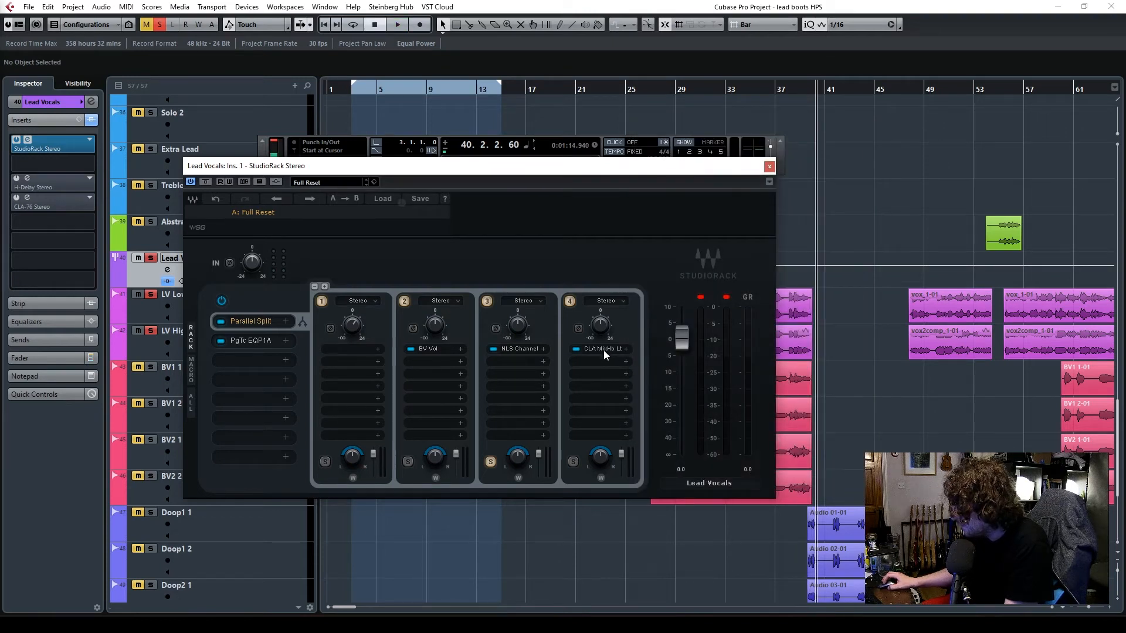
Solo the fourth split and open its CLA MixHub Lite plug-in beside the rack.
click(574, 462)
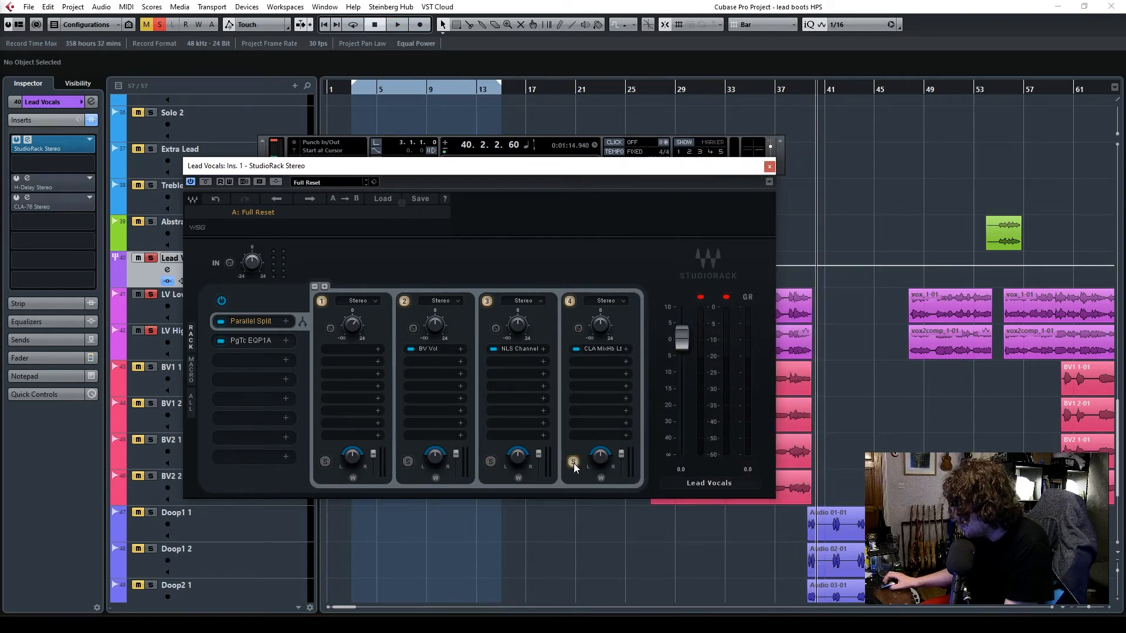
click(602, 349)
drag(741, 138, 813, 122)
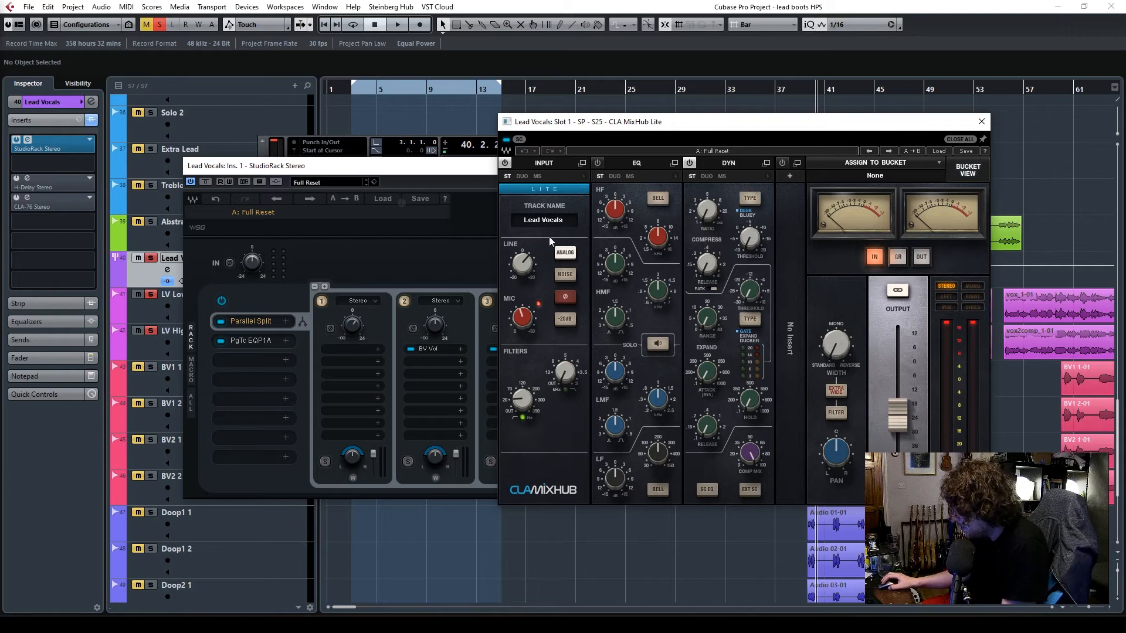
drag(682, 128, 695, 139)
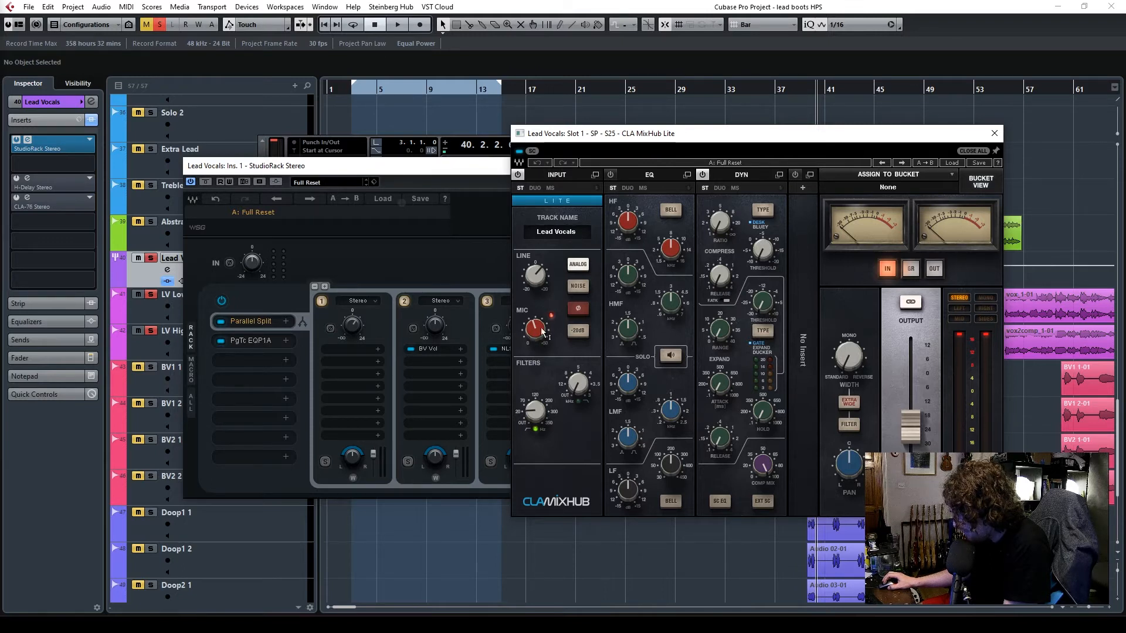
Play the vocals from around bar 20 through CLA MixHub Lite, adjust its Mic gain, and close the plug-in.
key(space)
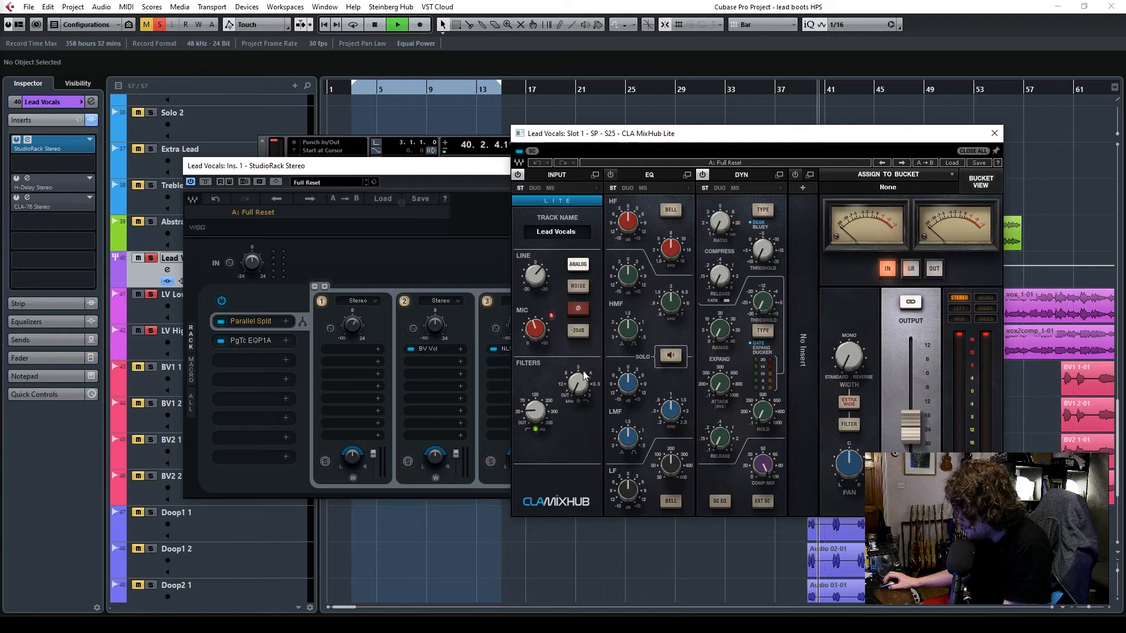
drag(641, 136, 676, 170)
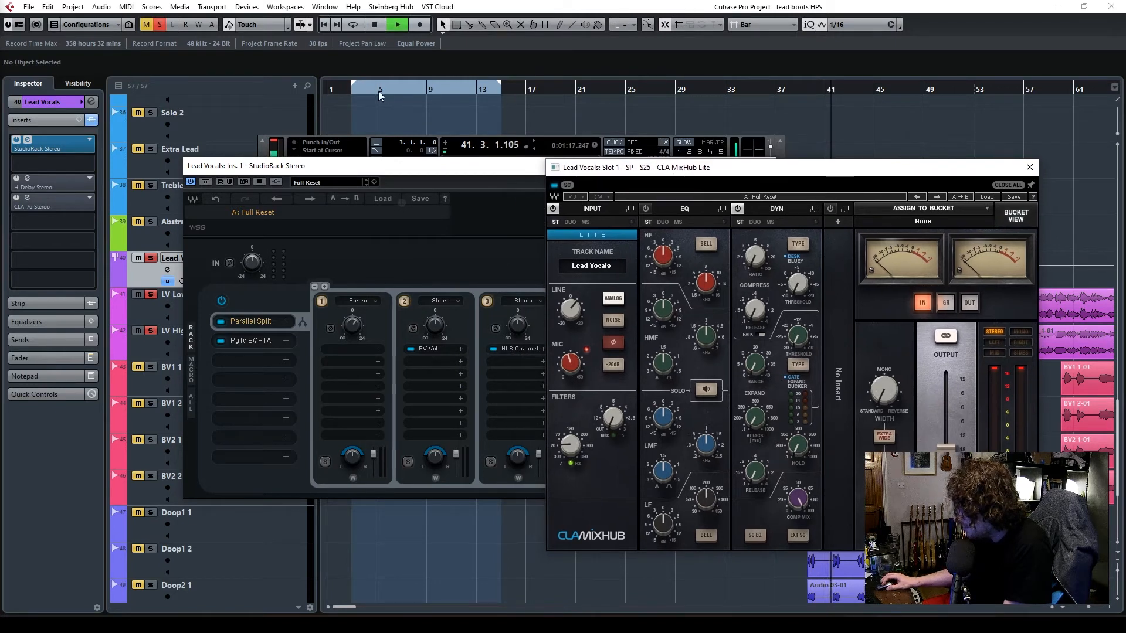
click(567, 91)
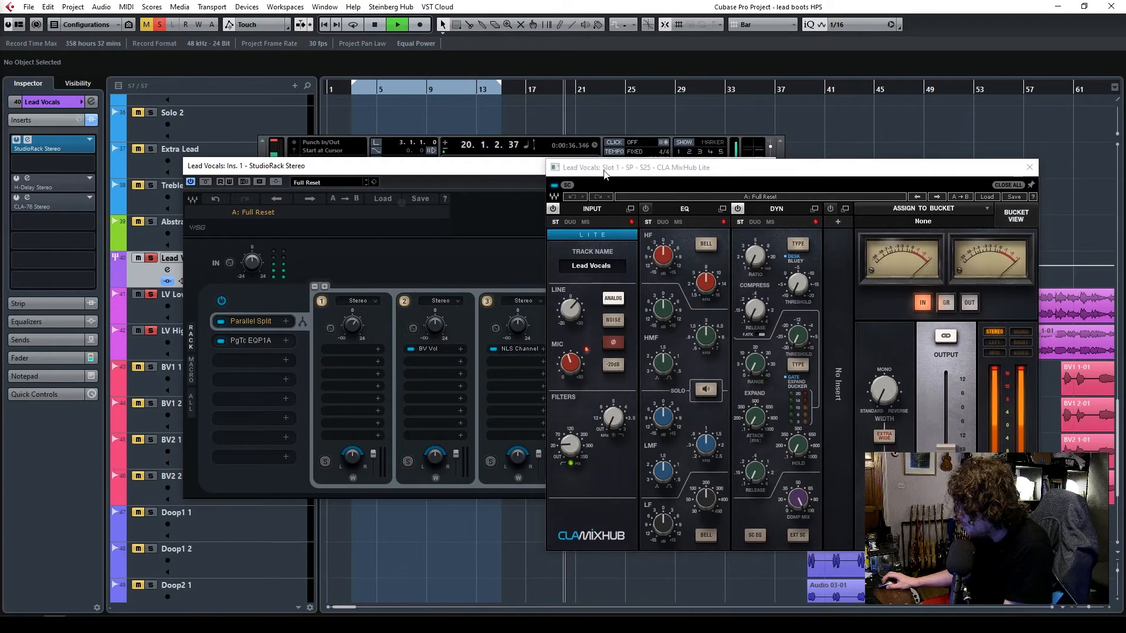
drag(668, 167, 487, 163)
drag(389, 359, 389, 362)
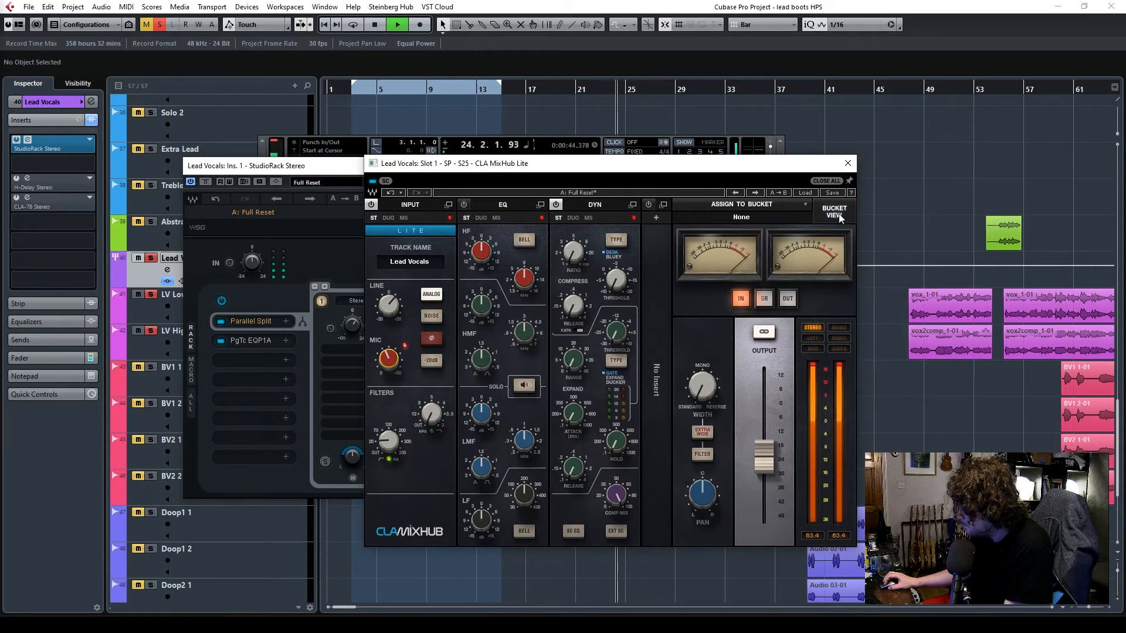
click(853, 164)
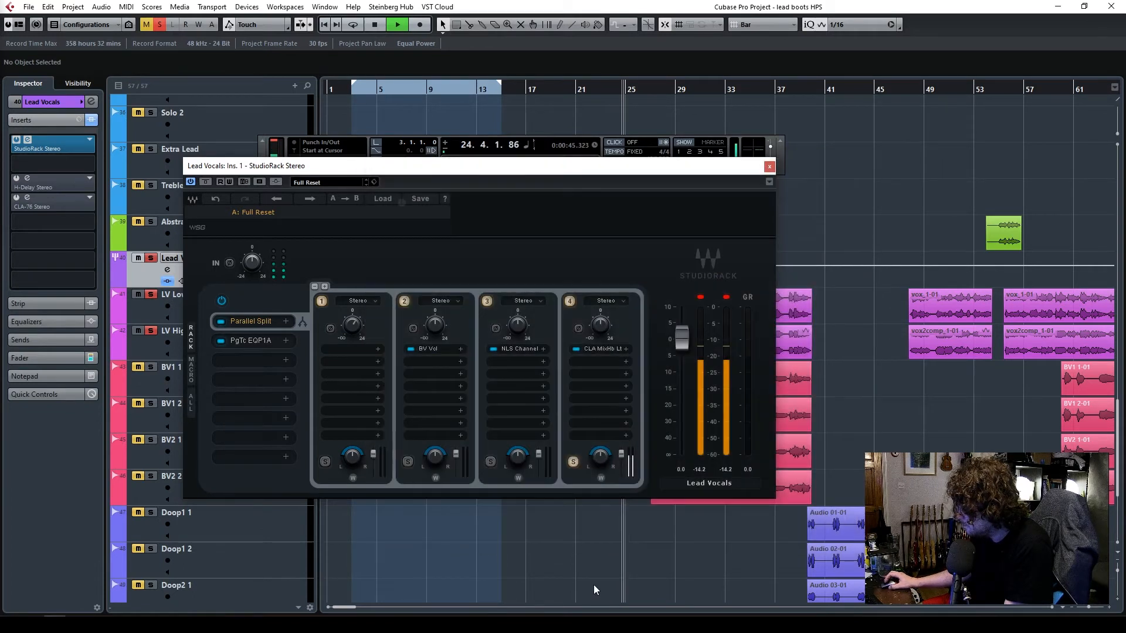
Compare the parallel splits by soloing them in turn, lowering the output of Butch Vig Vocals on the second split.
click(492, 463)
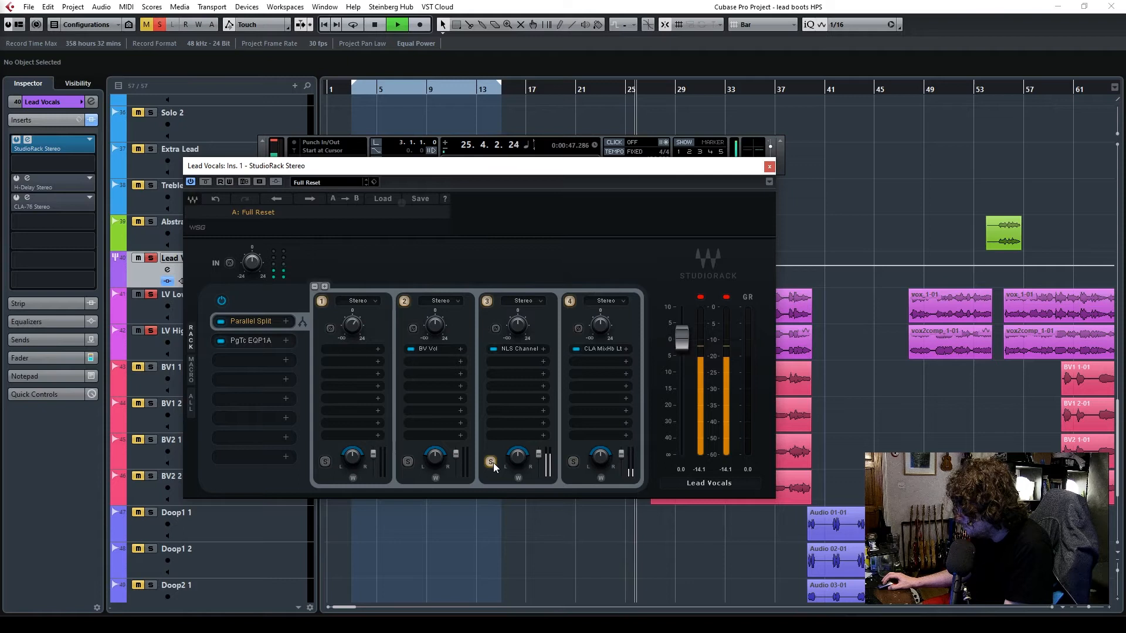
click(529, 349)
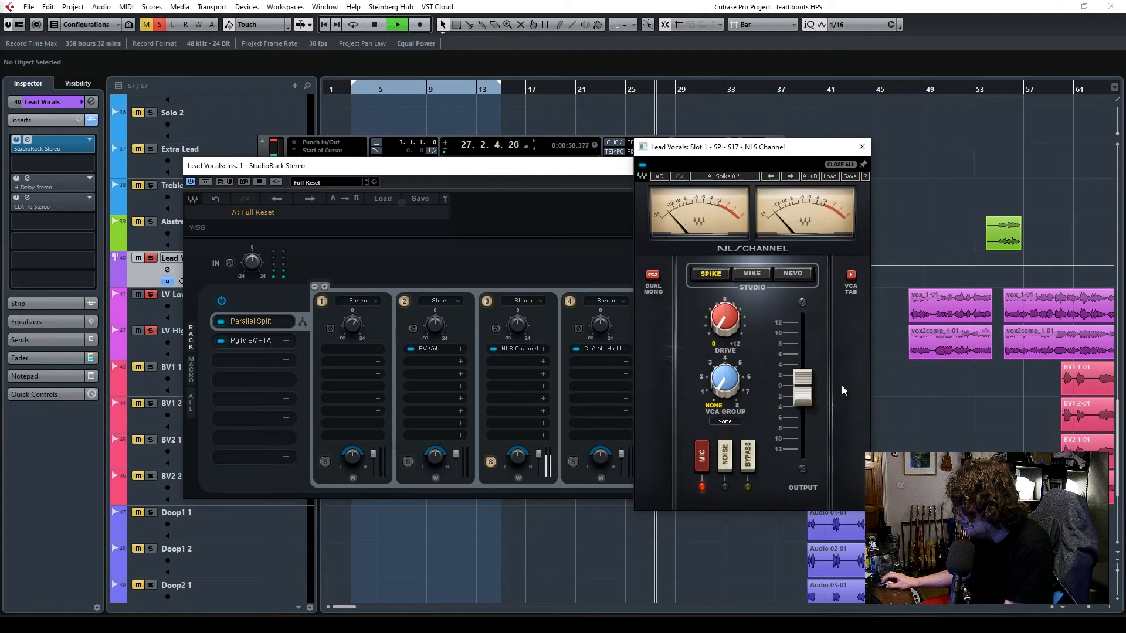
click(408, 462)
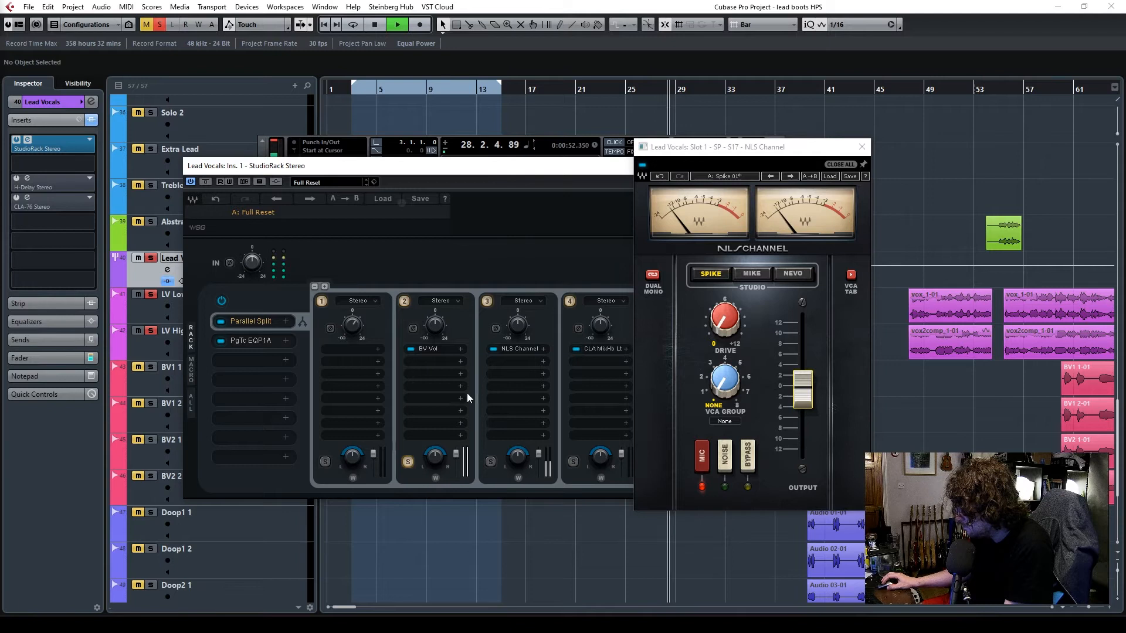
click(427, 348)
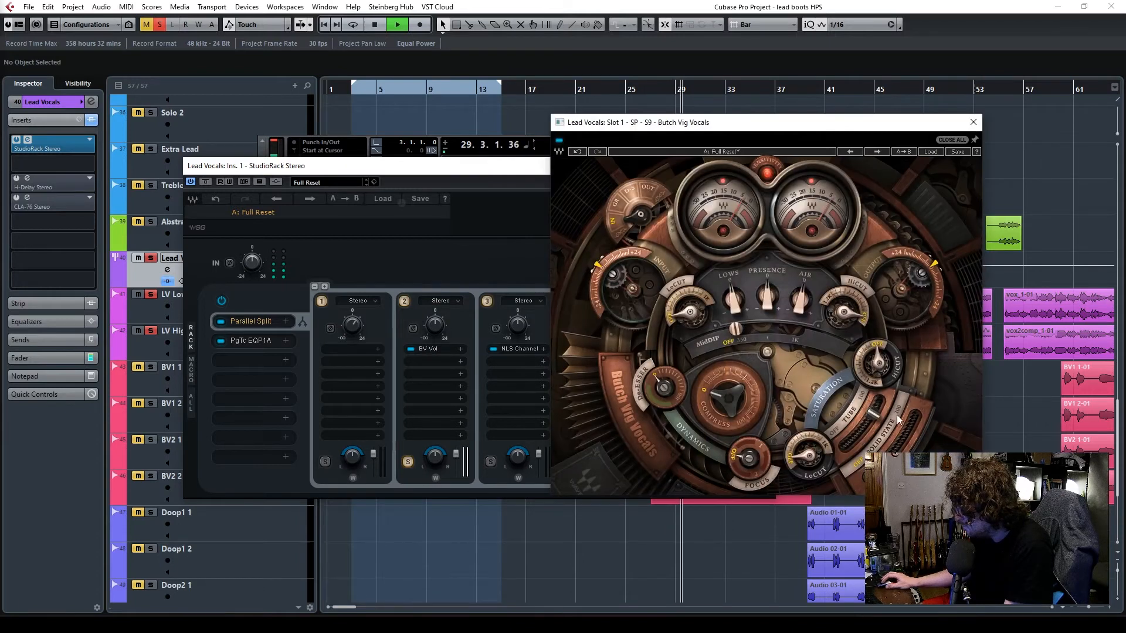
drag(921, 287, 921, 295)
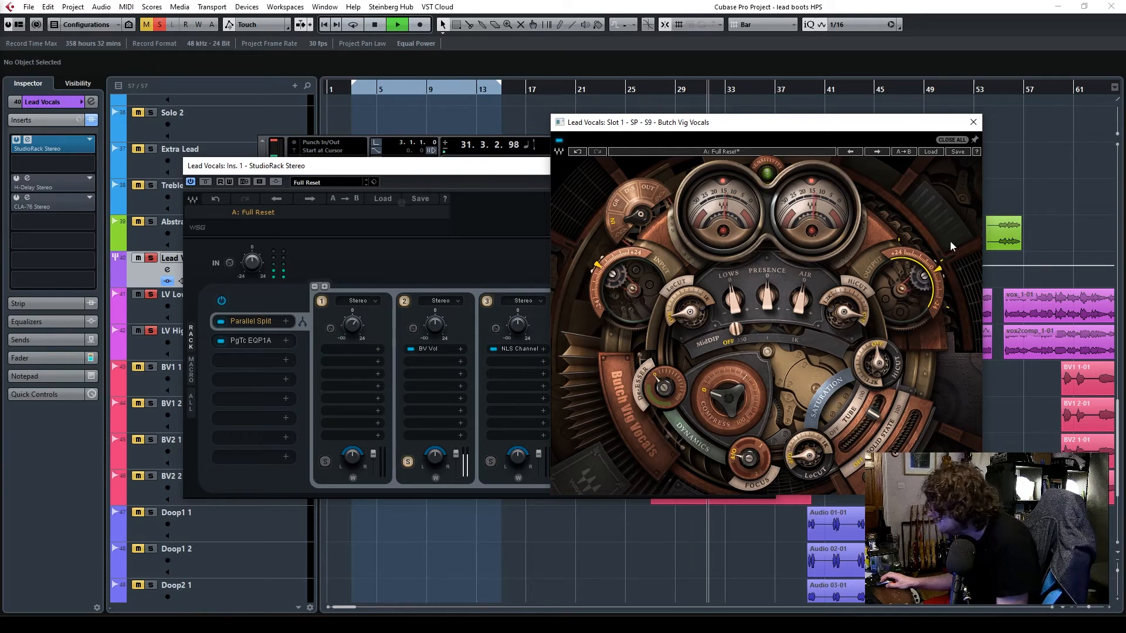
click(973, 124)
click(490, 461)
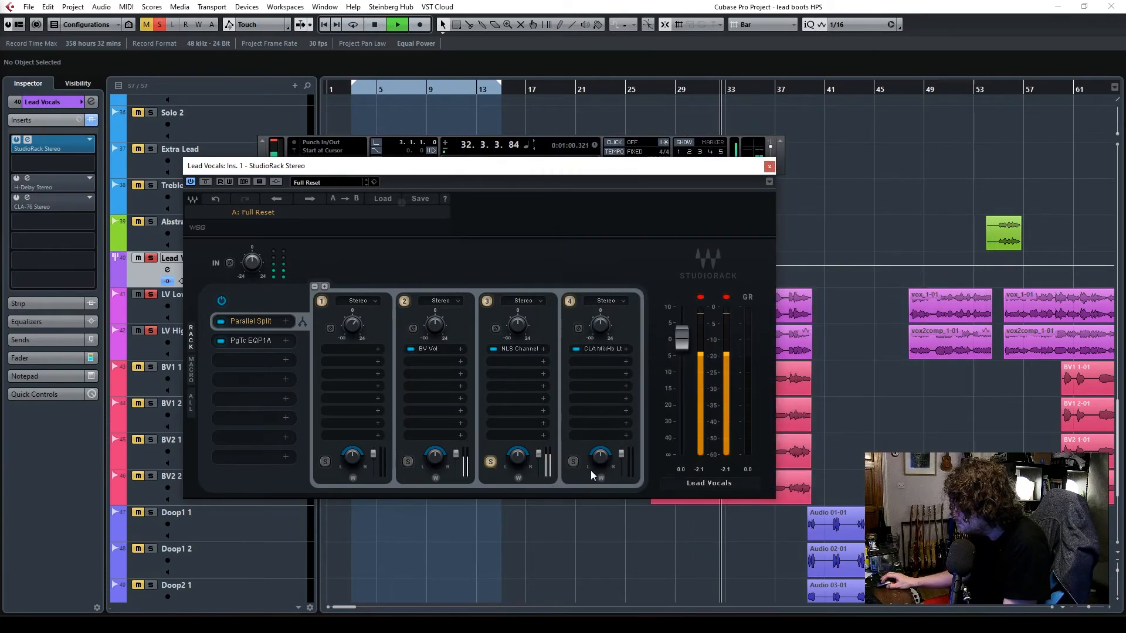
click(573, 463)
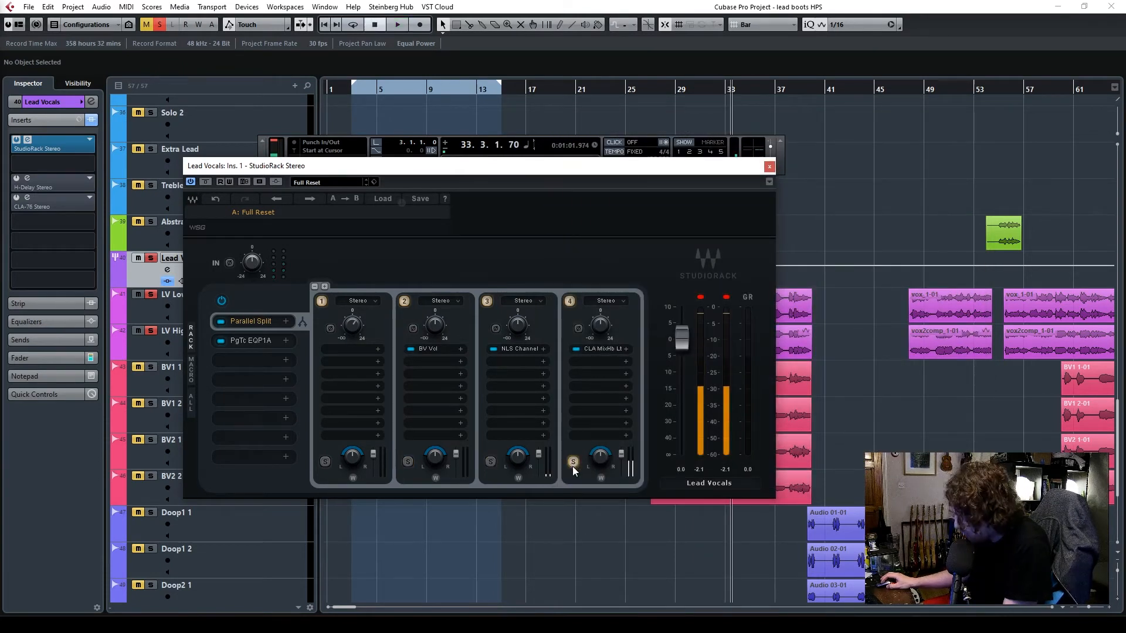
Replace Butch Vig Vocals with CLA Effects on the second split and close the old plug-in window.
click(435, 351)
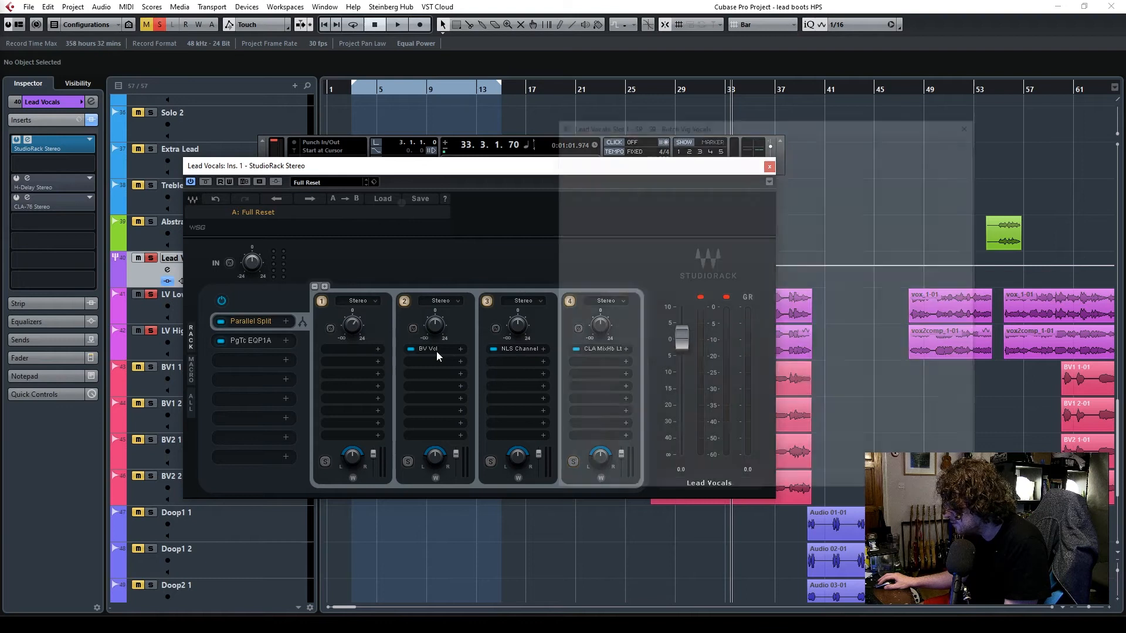
click(461, 349)
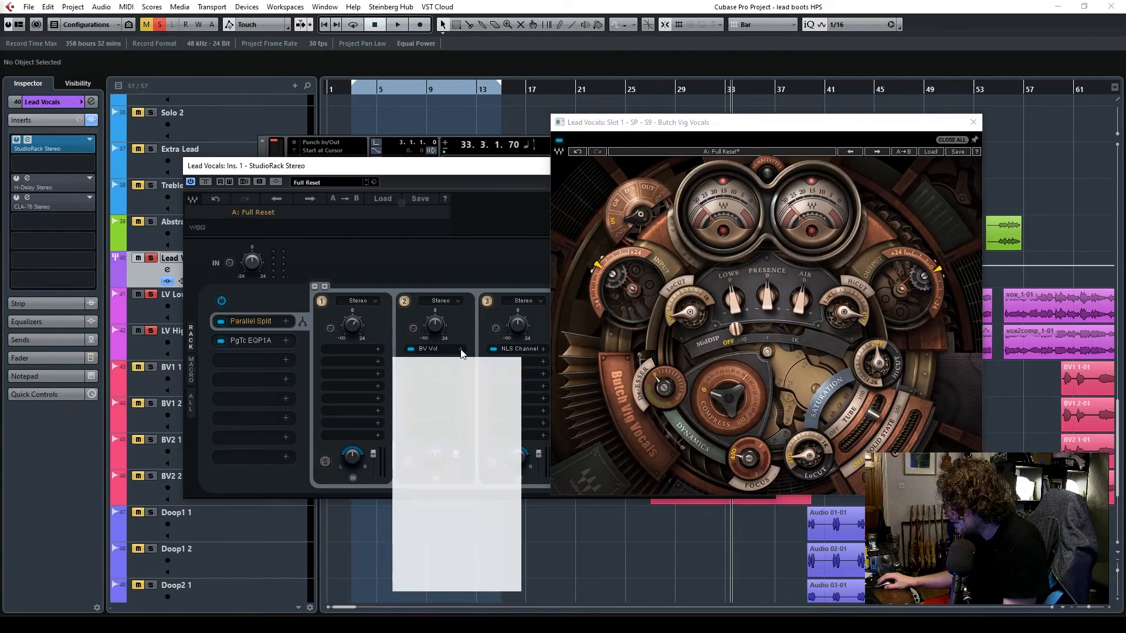
text(effect)
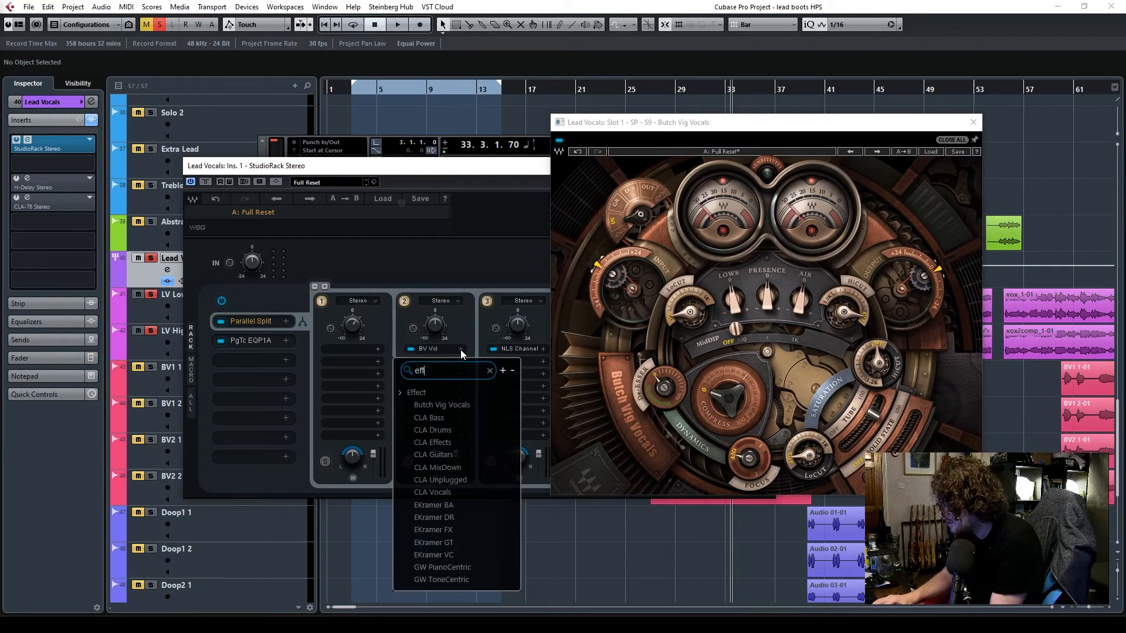
click(448, 451)
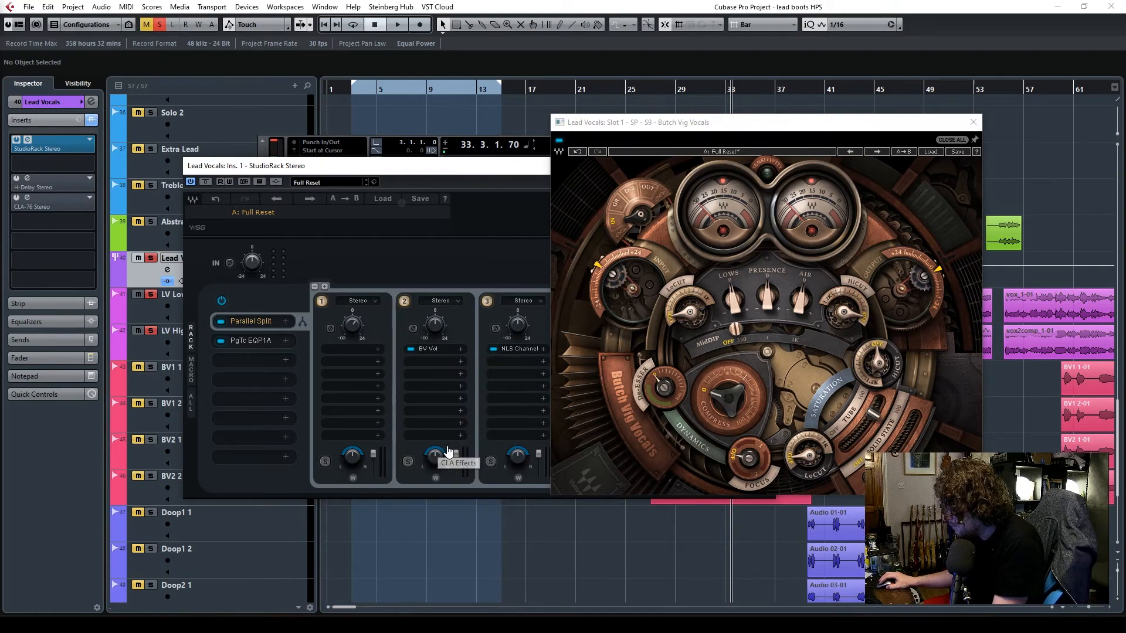
click(975, 123)
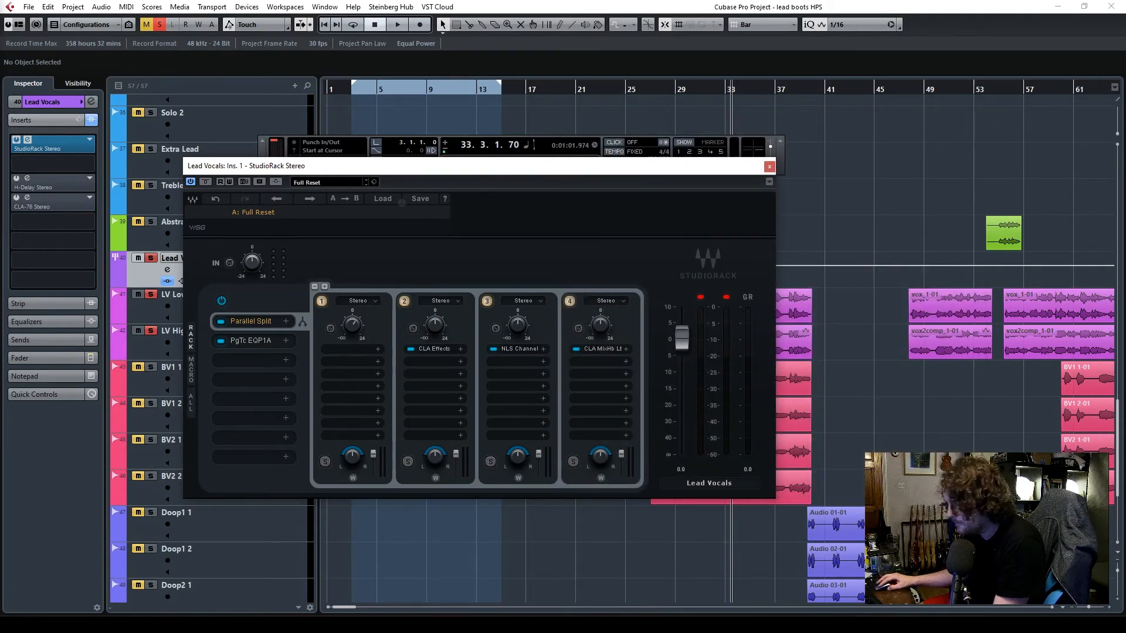
Open CLA Effects beside the rack and play the vocals from around bar 15 with the second split soloed.
click(434, 349)
drag(600, 160, 623, 155)
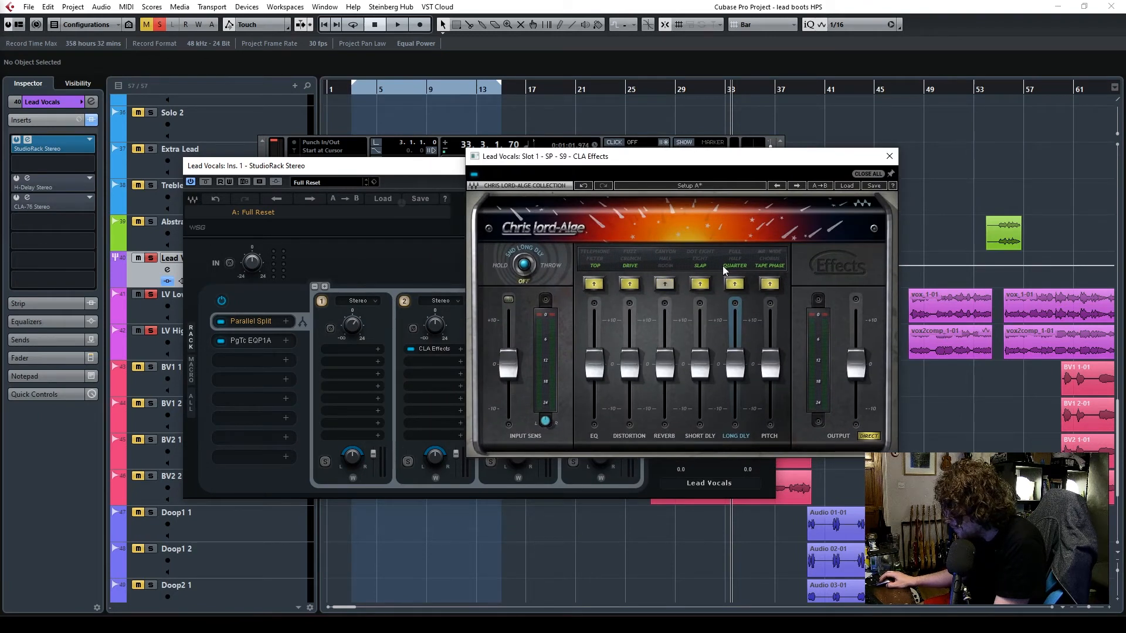
drag(762, 166, 878, 137)
click(510, 94)
key(space)
drag(668, 131, 627, 143)
click(407, 462)
Keep only the distortion module active in CLA Effects, set it to Drive at 0.5, and close the plug-in.
drag(639, 142, 520, 161)
drag(590, 385, 584, 367)
click(590, 263)
click(586, 270)
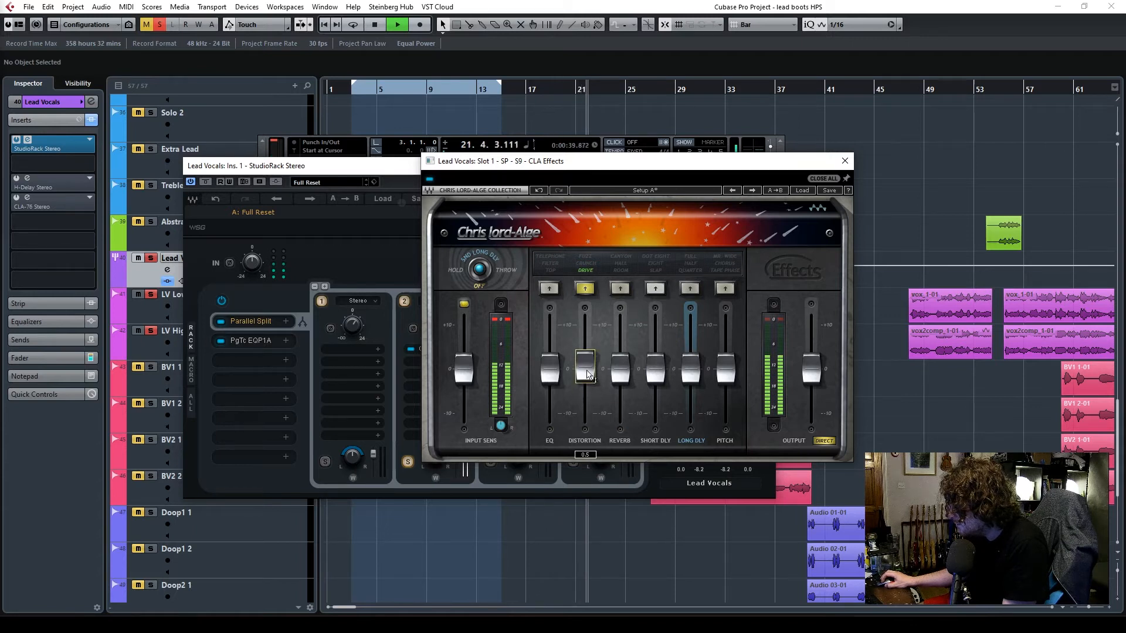
click(844, 160)
Compare the unprocessed, CLA Effects, NLS Channel and CLA MixHub Lite splits by soloing them during playback, and stop.
click(490, 462)
click(573, 462)
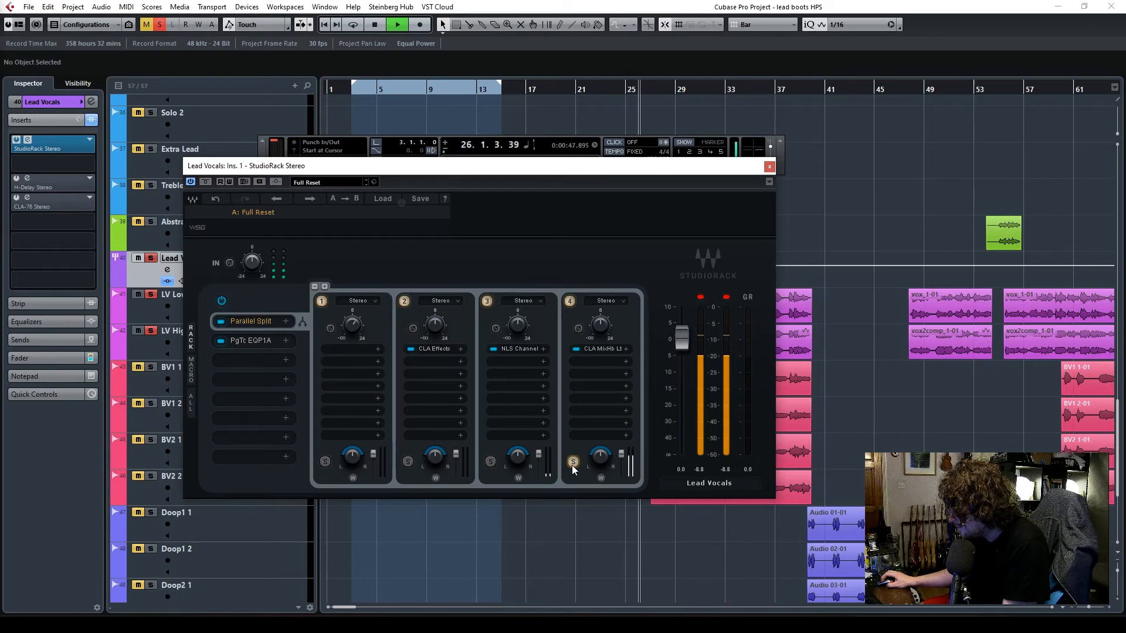
click(407, 462)
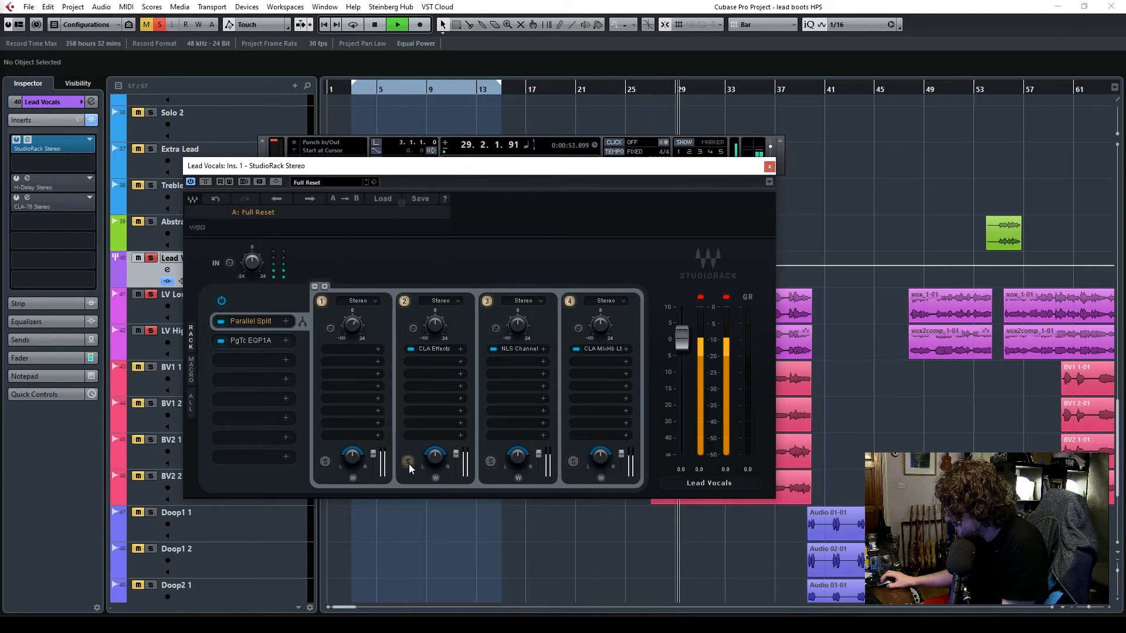
click(491, 462)
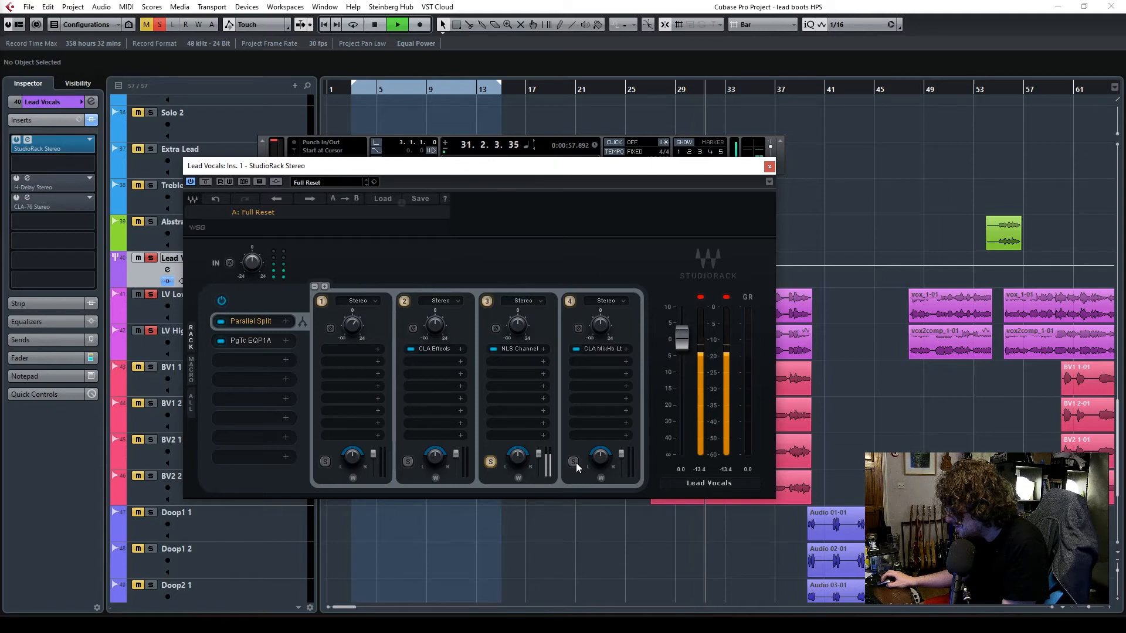
mouse_move(353, 330)
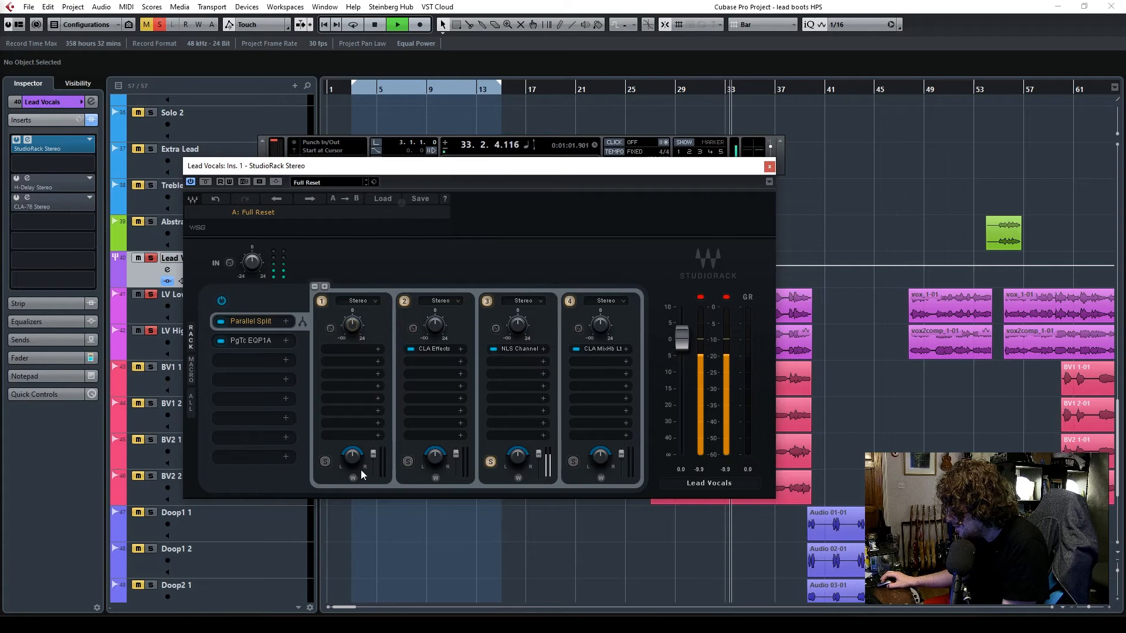
click(326, 463)
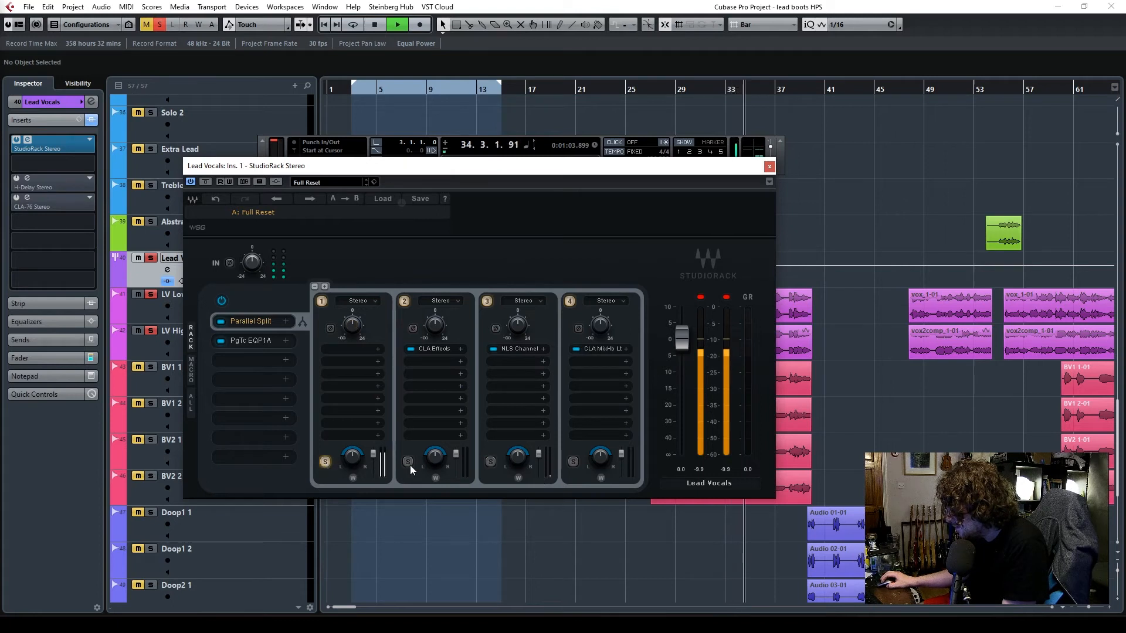
click(490, 462)
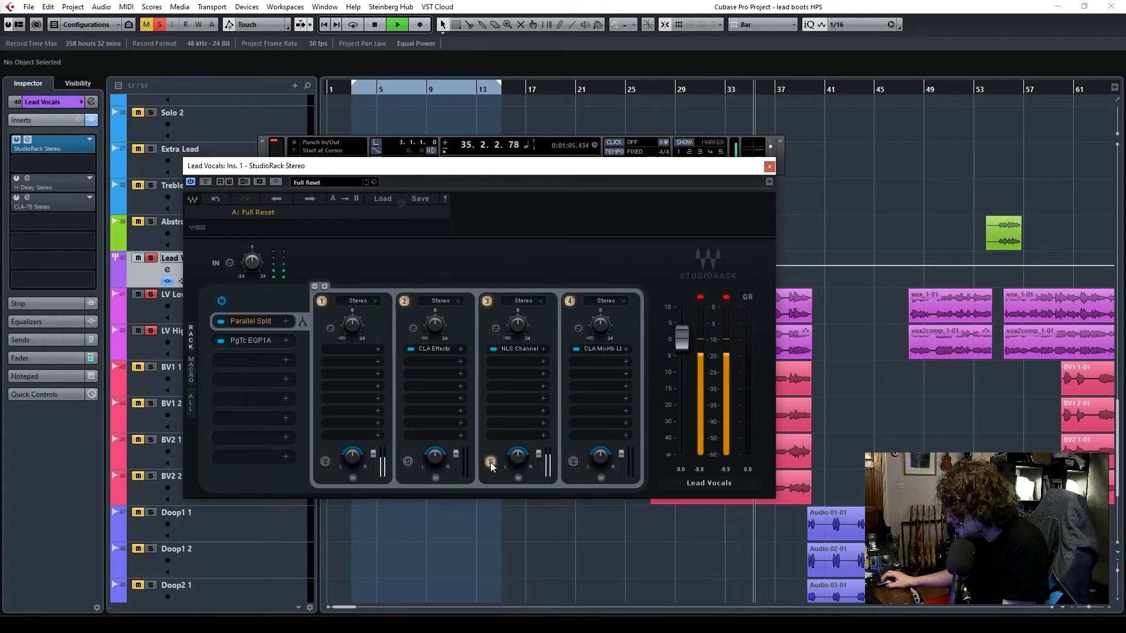
click(572, 462)
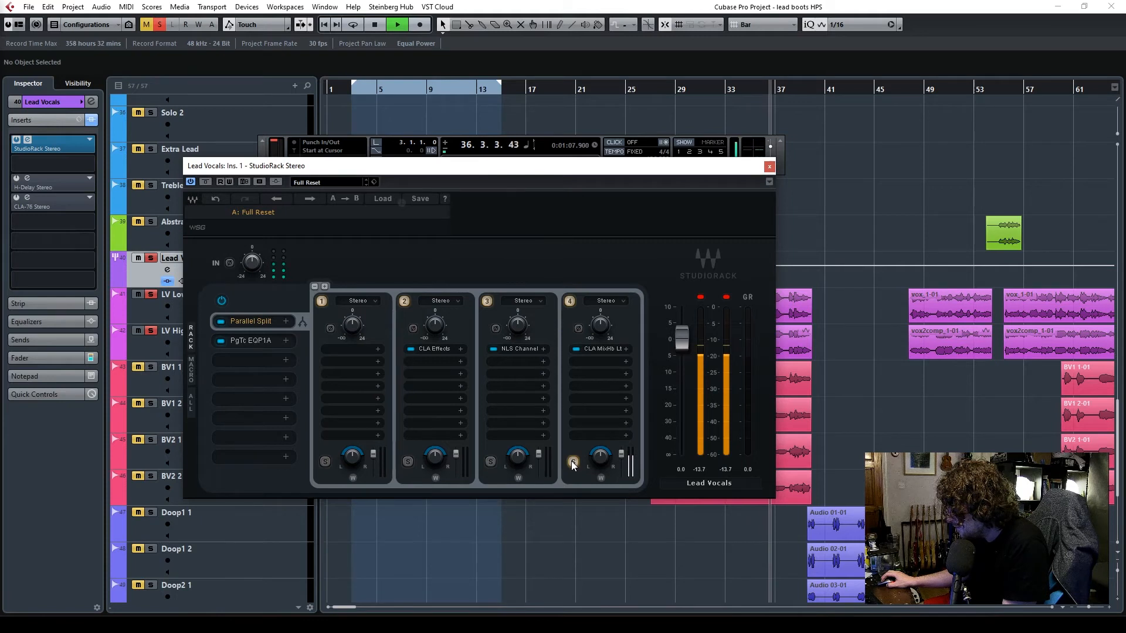
click(408, 462)
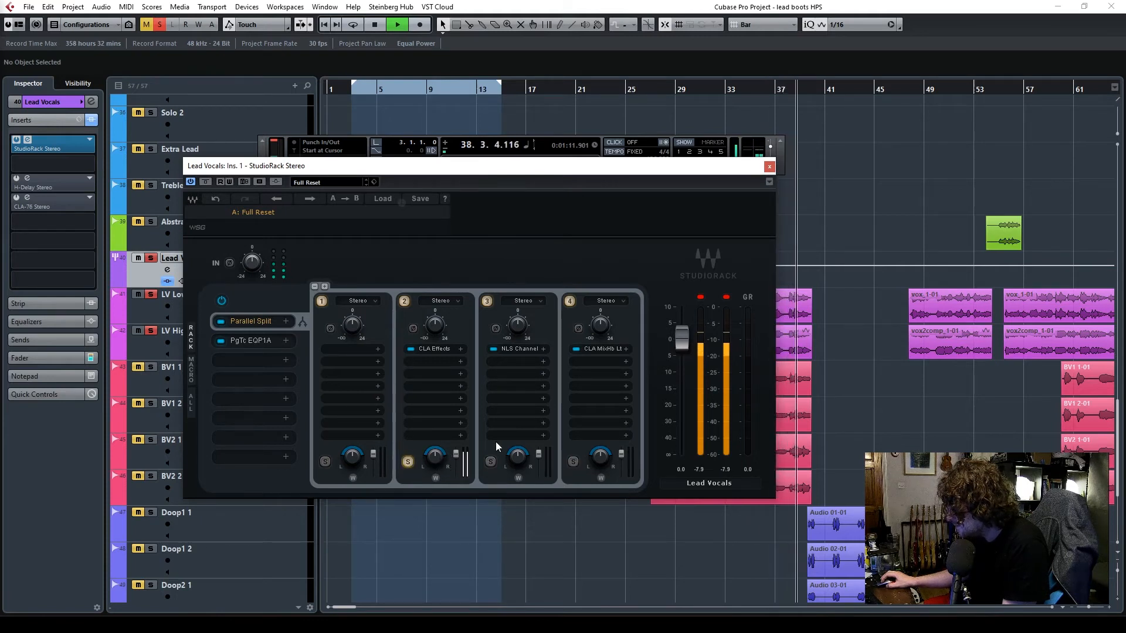
key(space)
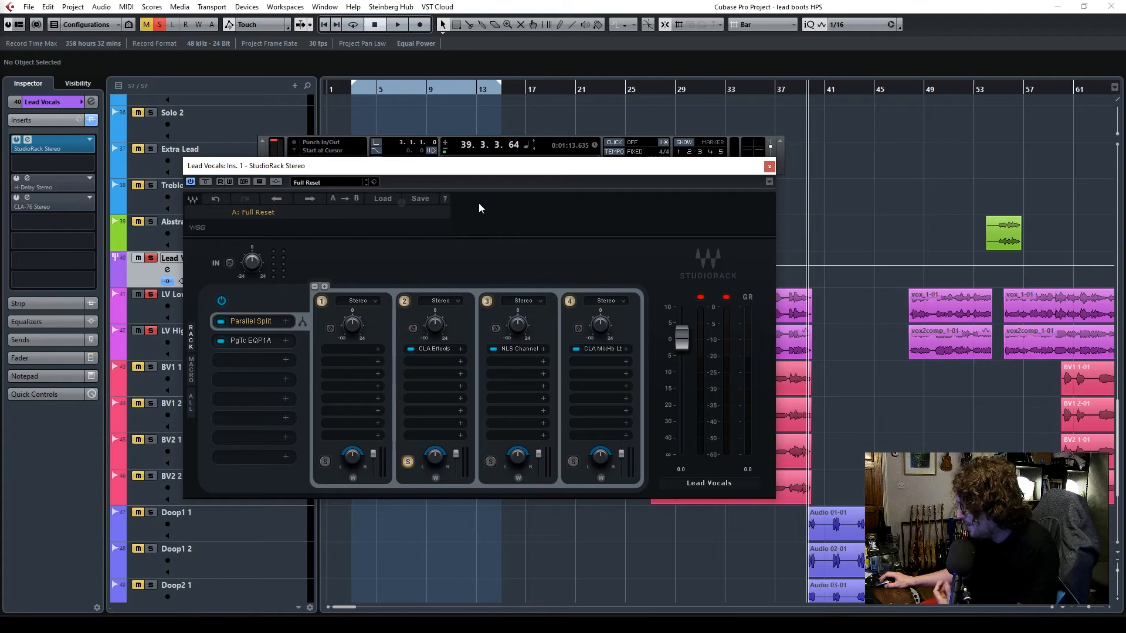
Review the NLS Channel and CLA MixHub Lite settings on the third and fourth splits, and close CLA MixHub Lite.
drag(522, 169, 579, 181)
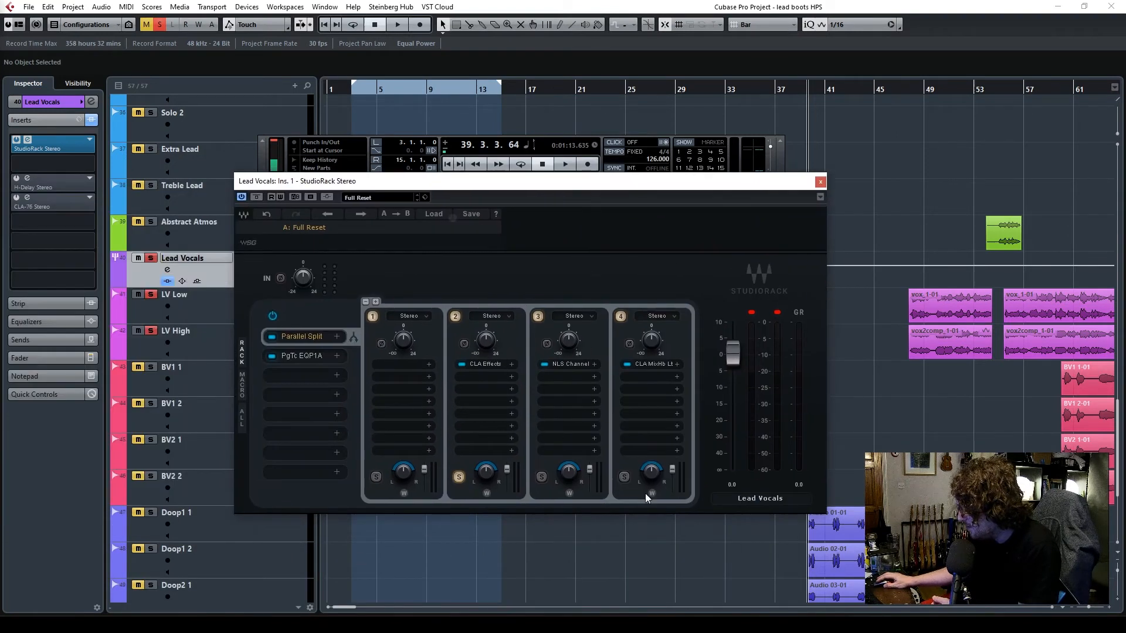
click(577, 367)
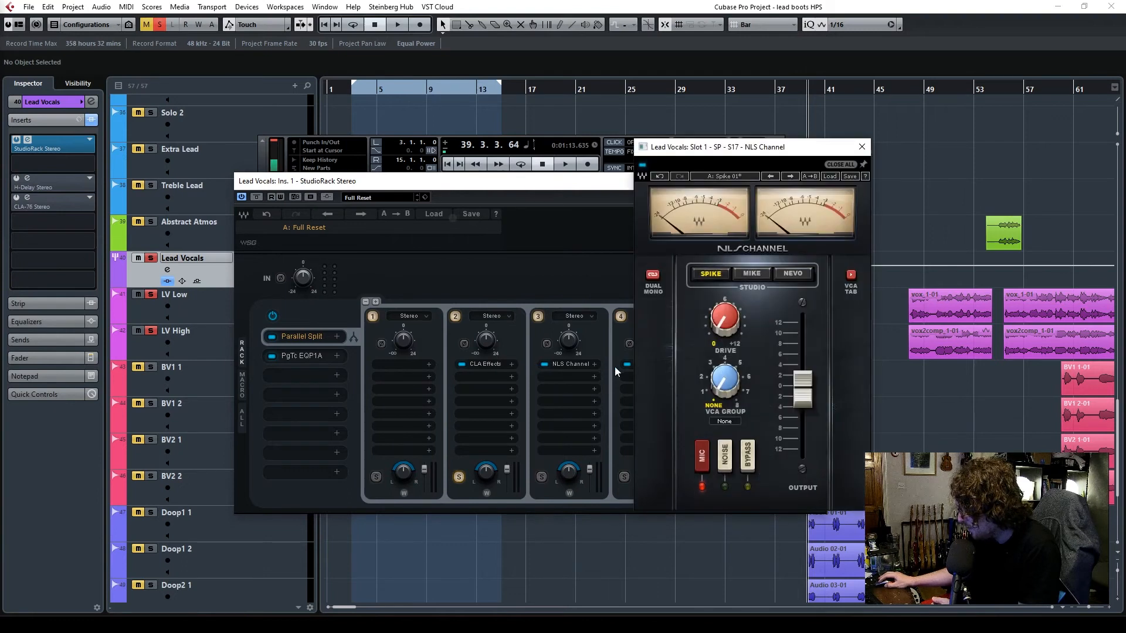
drag(722, 146, 811, 146)
click(656, 365)
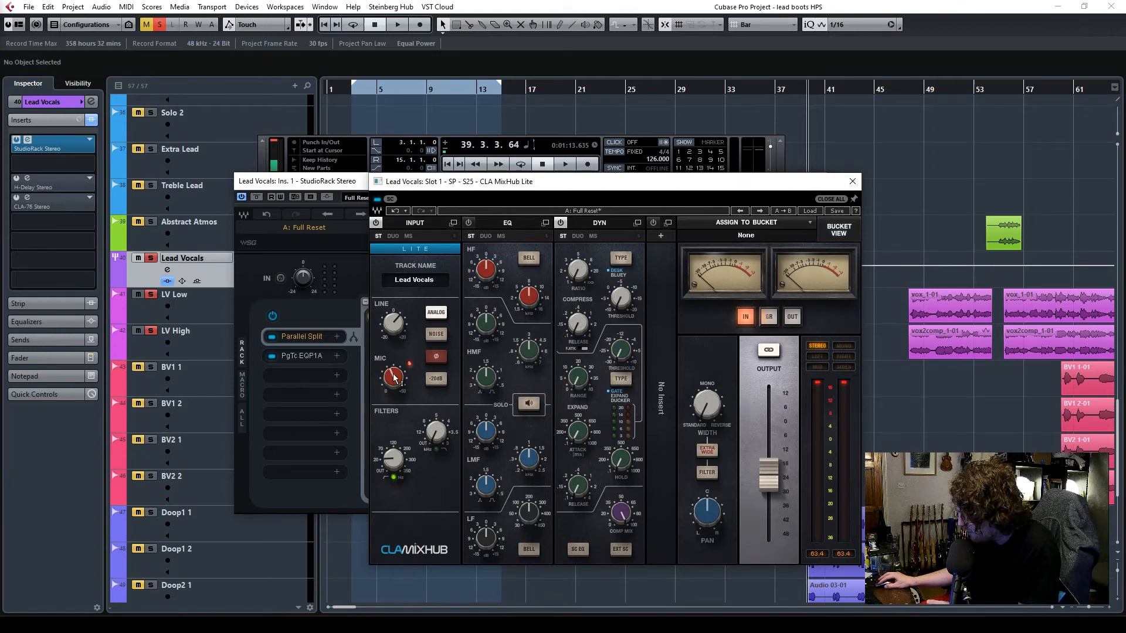
click(852, 182)
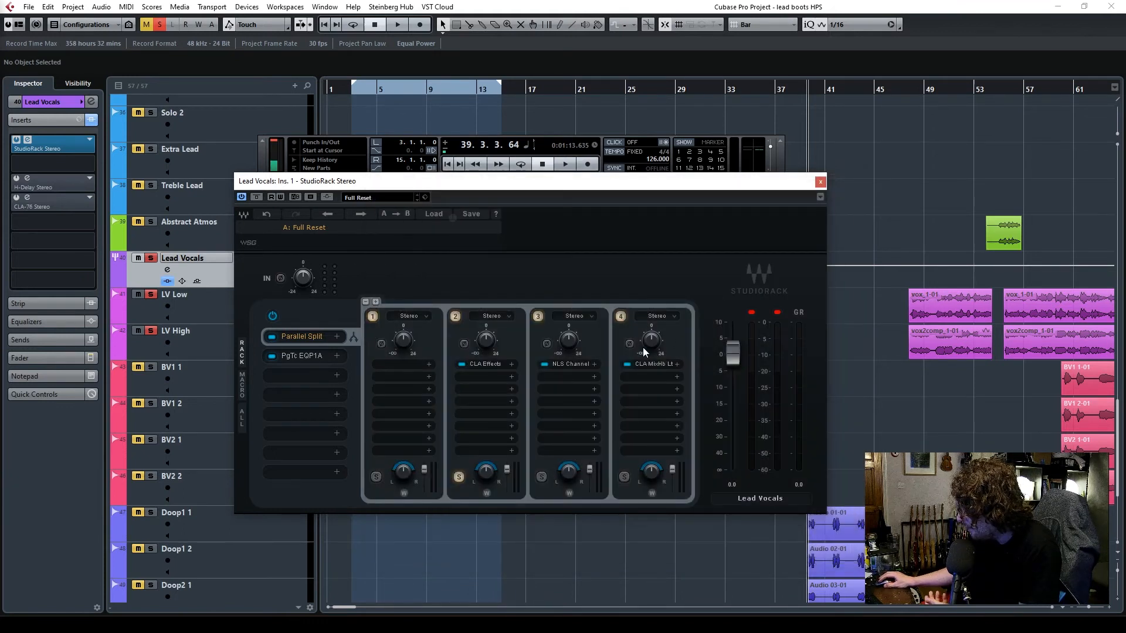
Bring up NLS Channel and compare the third and fourth splits by alternately soloing them during playback from around bar 18.
click(568, 365)
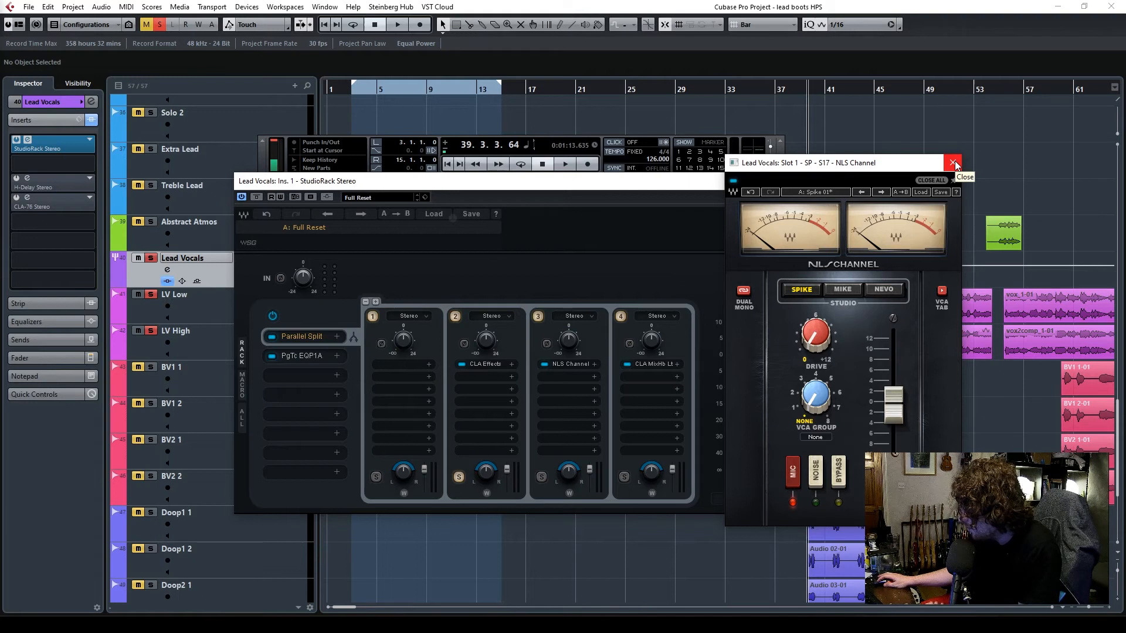
click(542, 477)
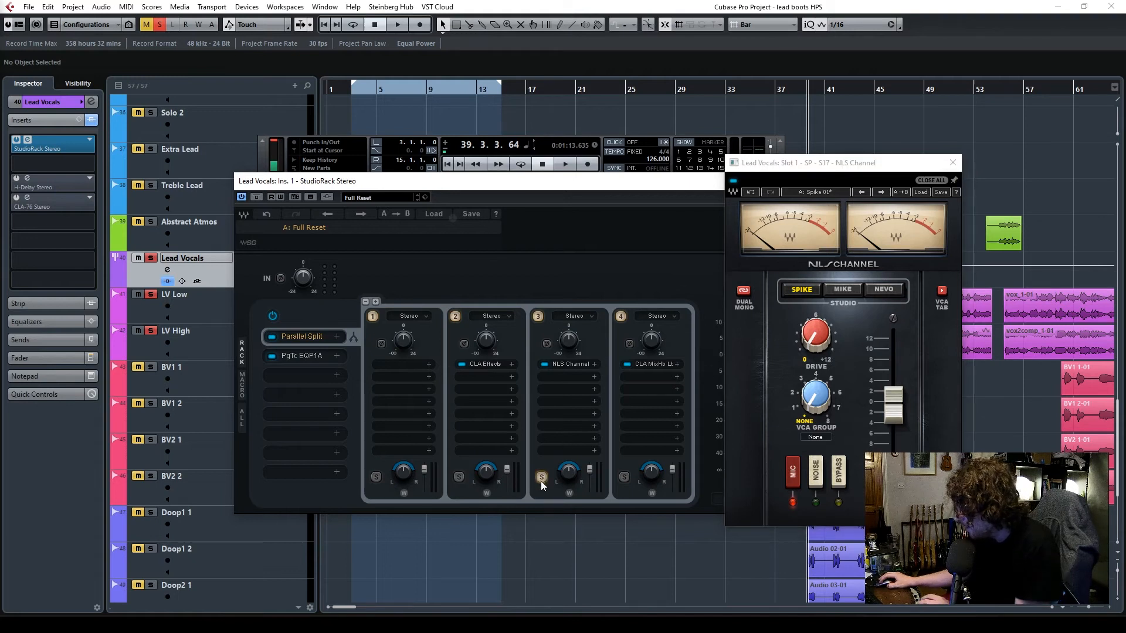
key(space)
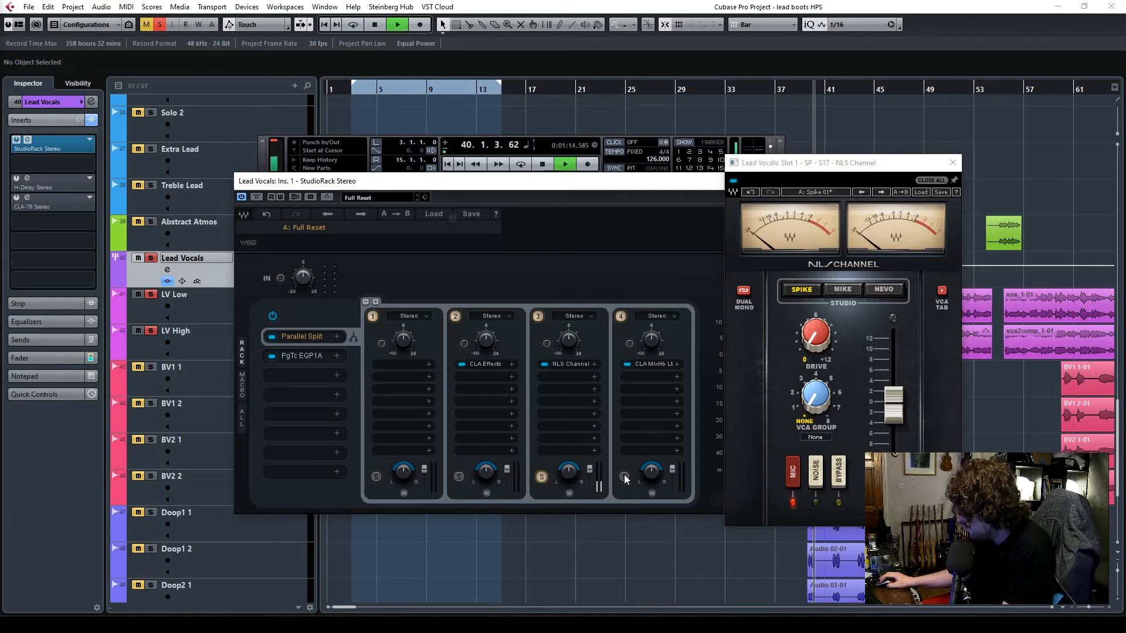
click(540, 88)
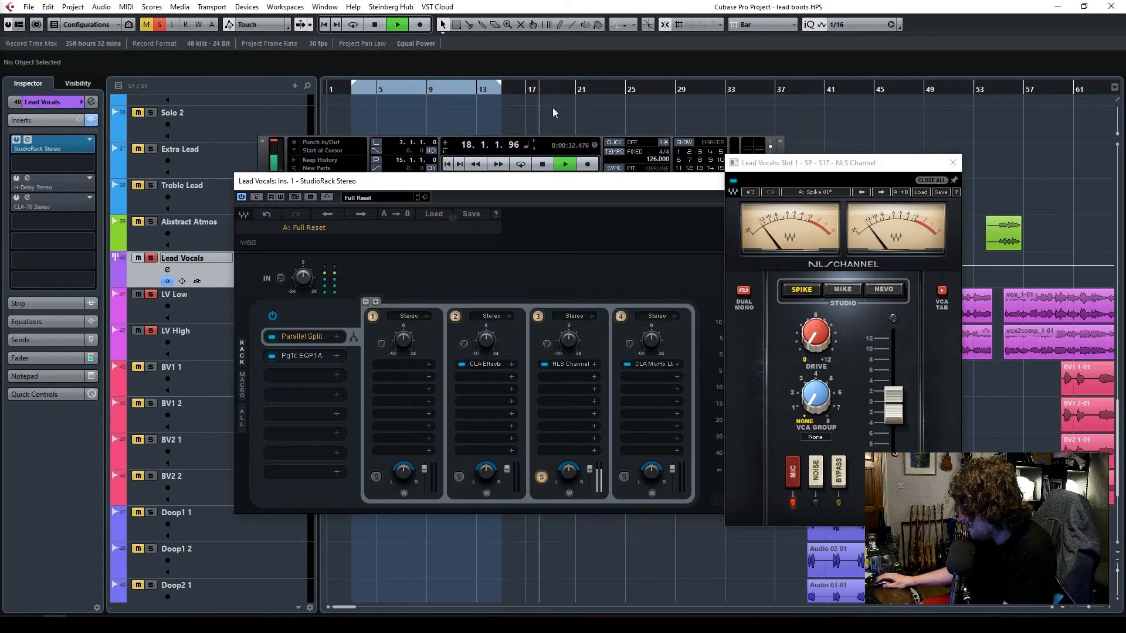
click(624, 477)
click(542, 477)
click(624, 477)
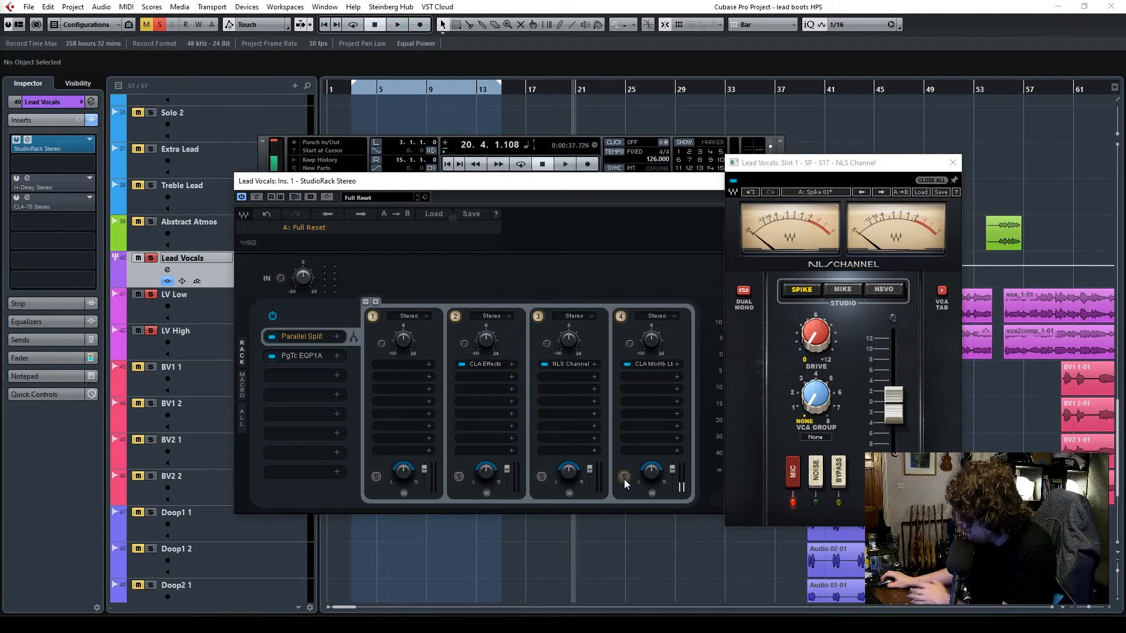
click(541, 477)
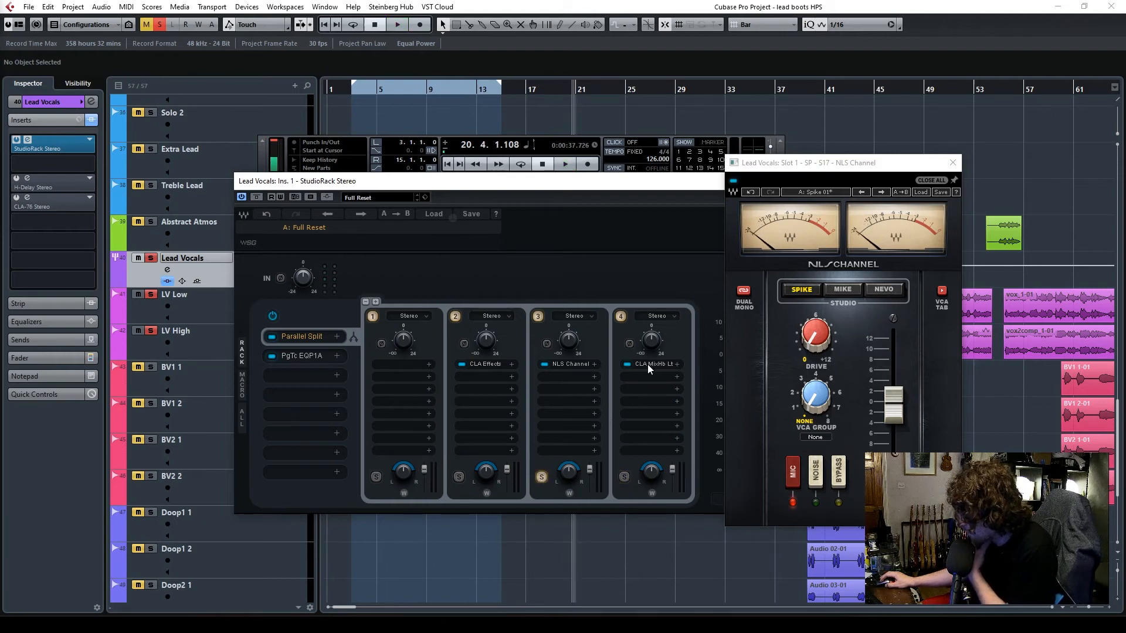
Check the CLA MixHub Lite controls on the fourth split again and close the plug-in.
click(649, 366)
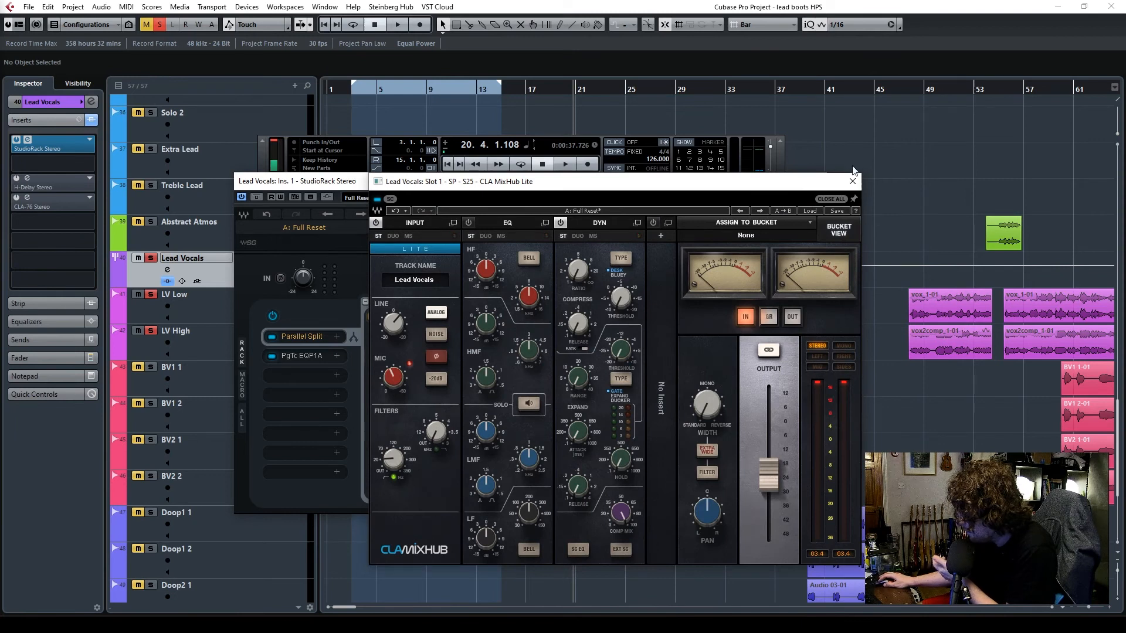
click(852, 183)
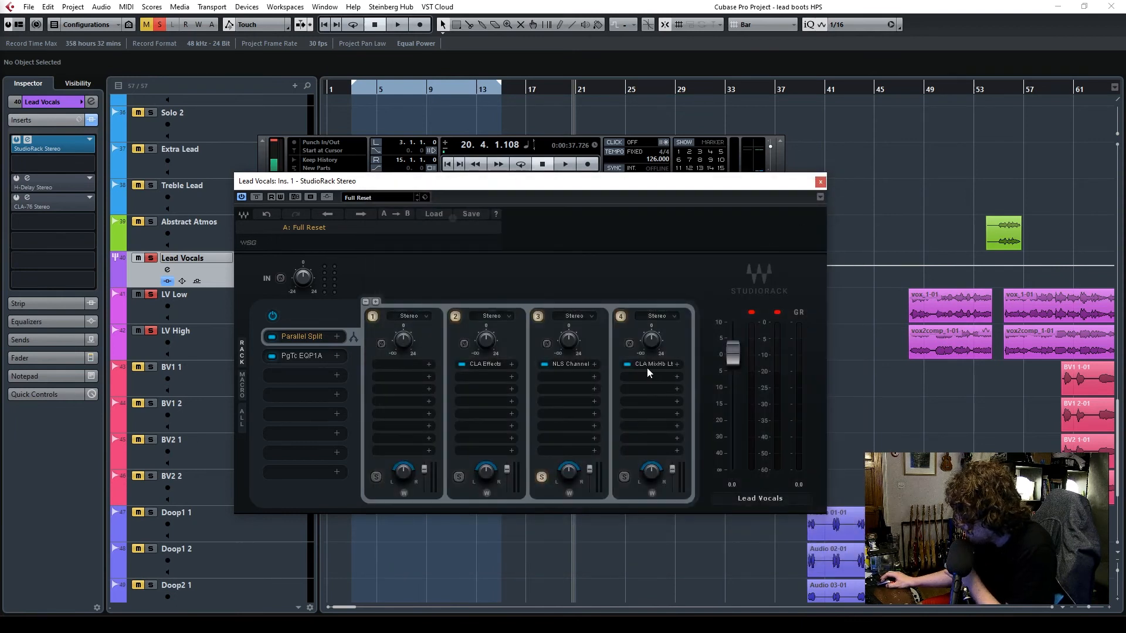
click(647, 365)
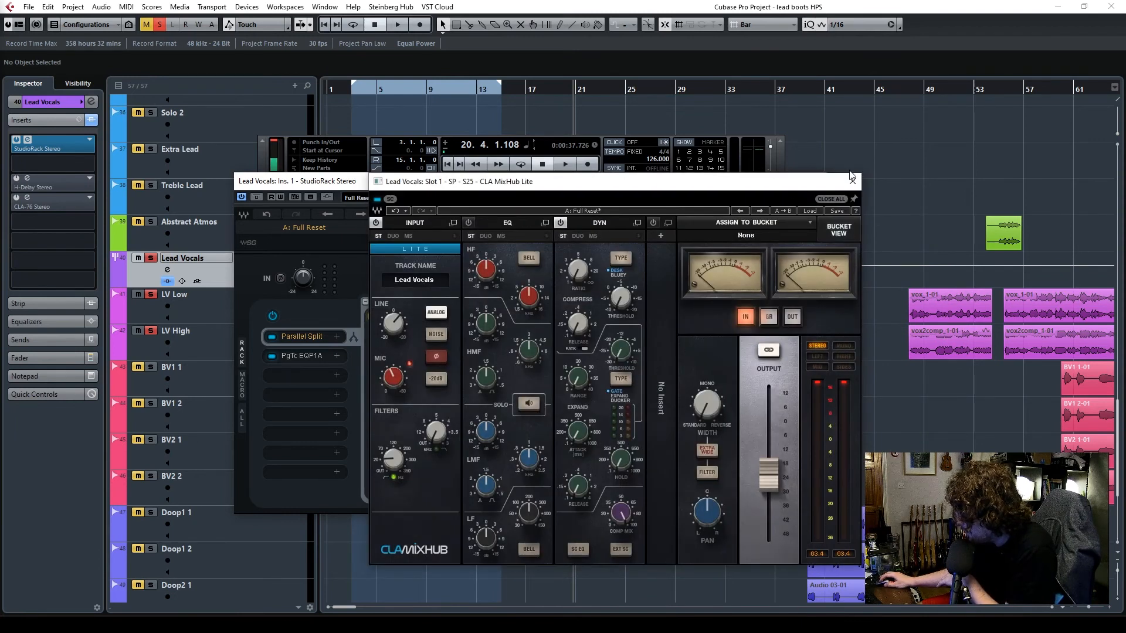
click(852, 181)
Switch off the first and fourth splits and remove CLA MixHub Lite from the fourth one.
click(366, 302)
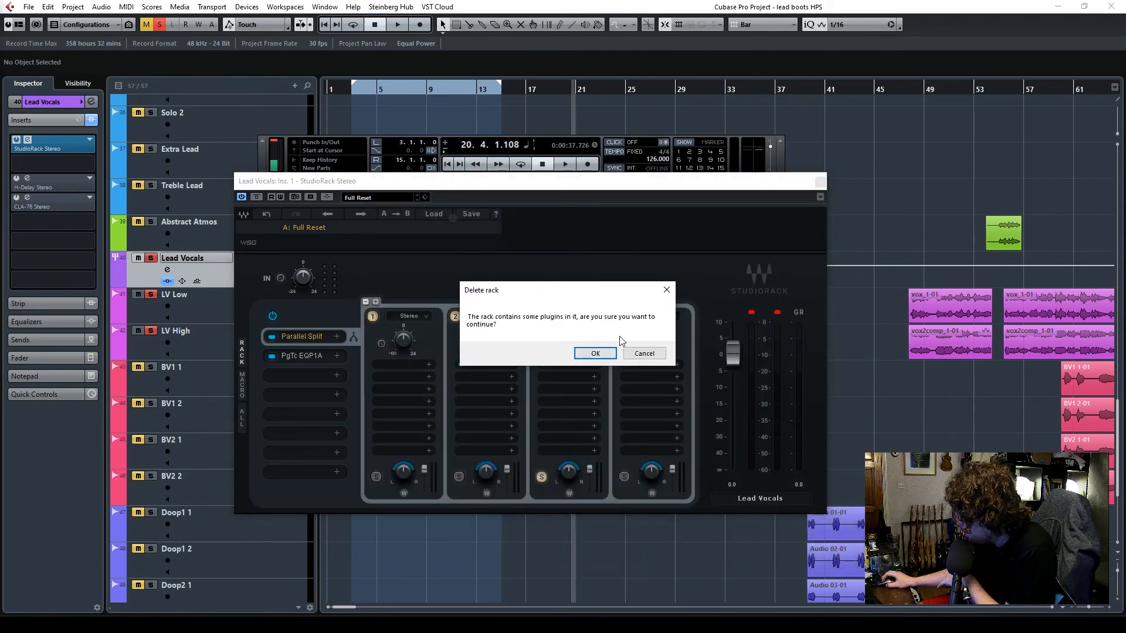
click(644, 354)
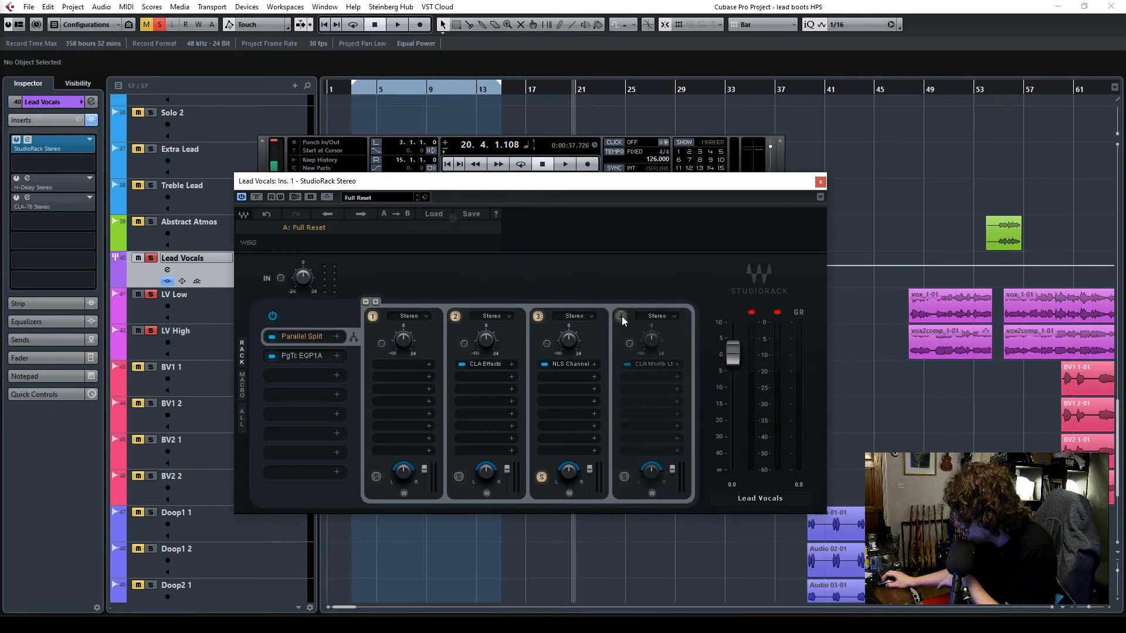
click(678, 365)
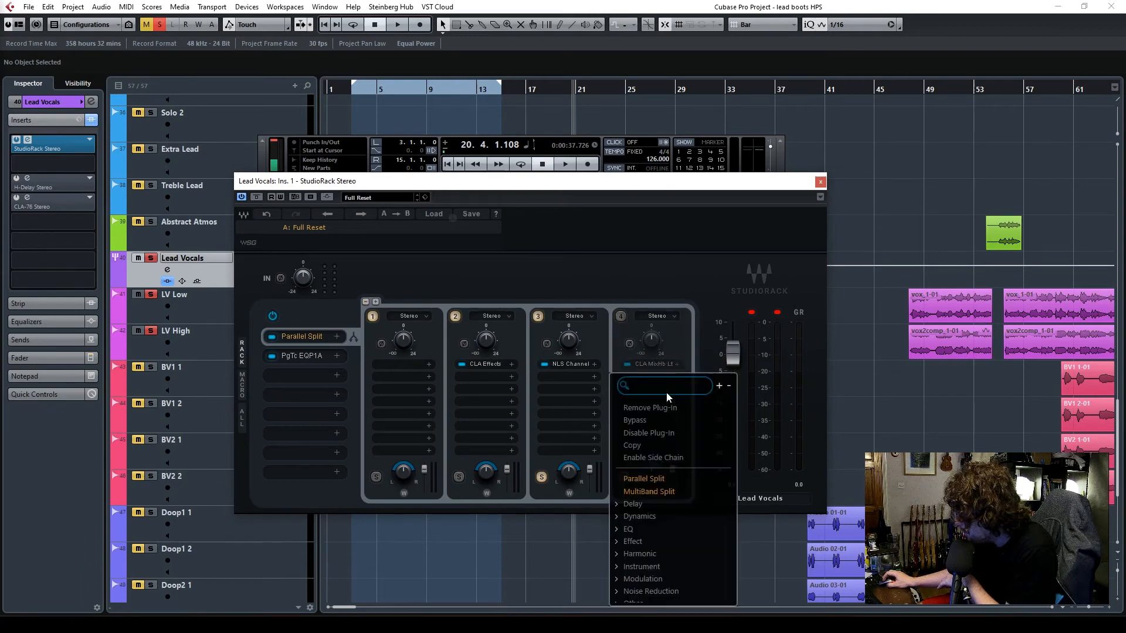
click(657, 409)
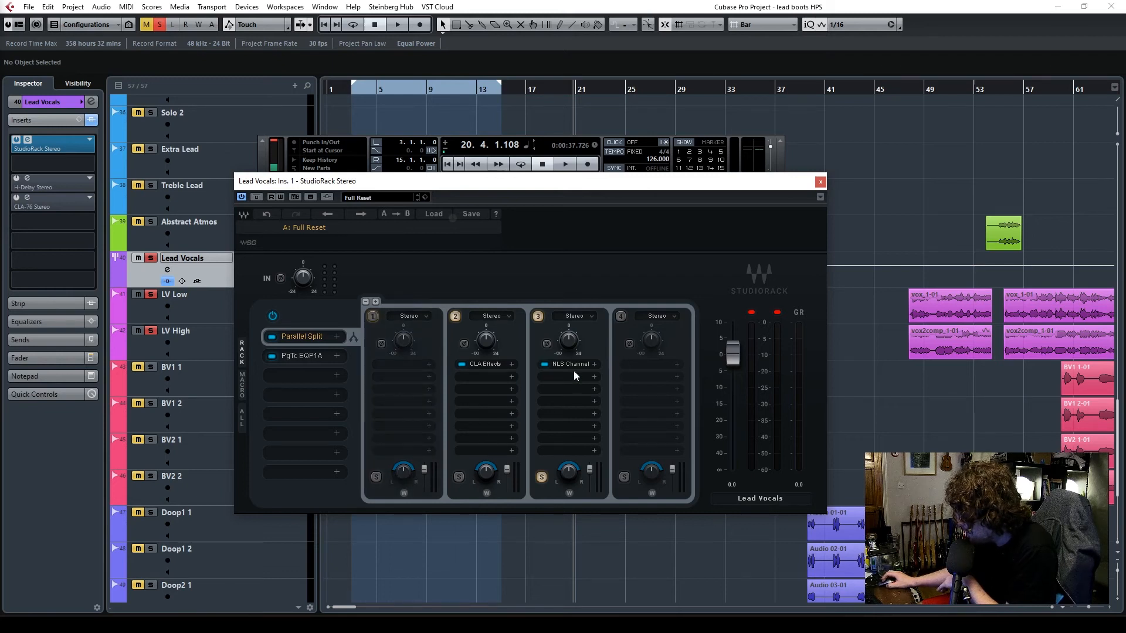
Play the vocals from bar 15 with the third split soloed, keeping the StudioRack window fully in view.
drag(563, 189, 208, 146)
click(503, 88)
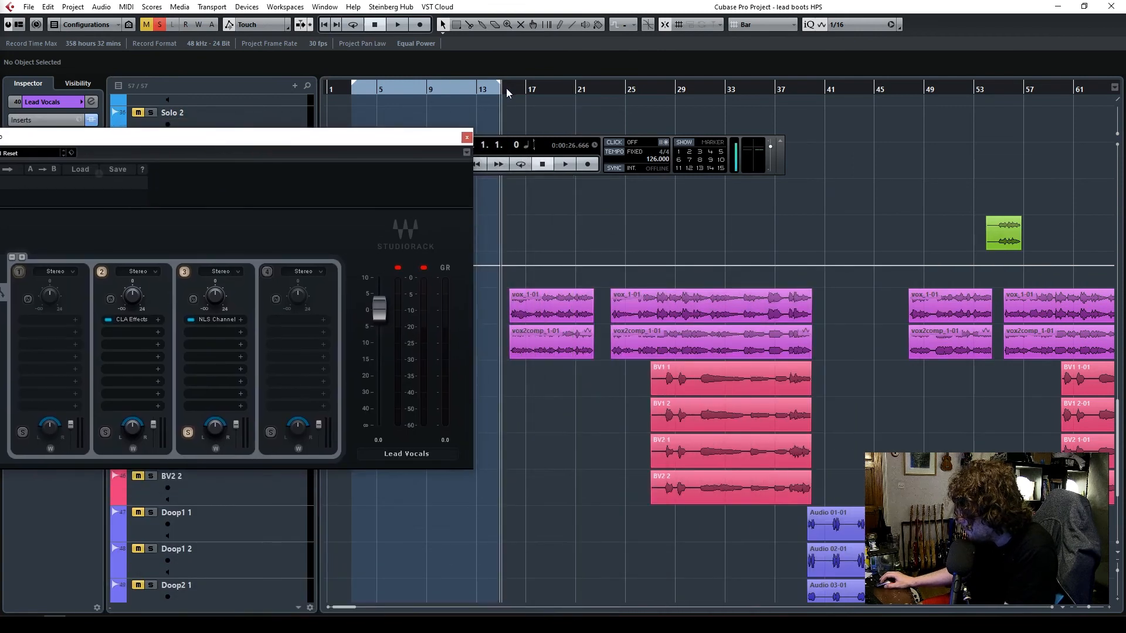
key(space)
drag(286, 139, 642, 198)
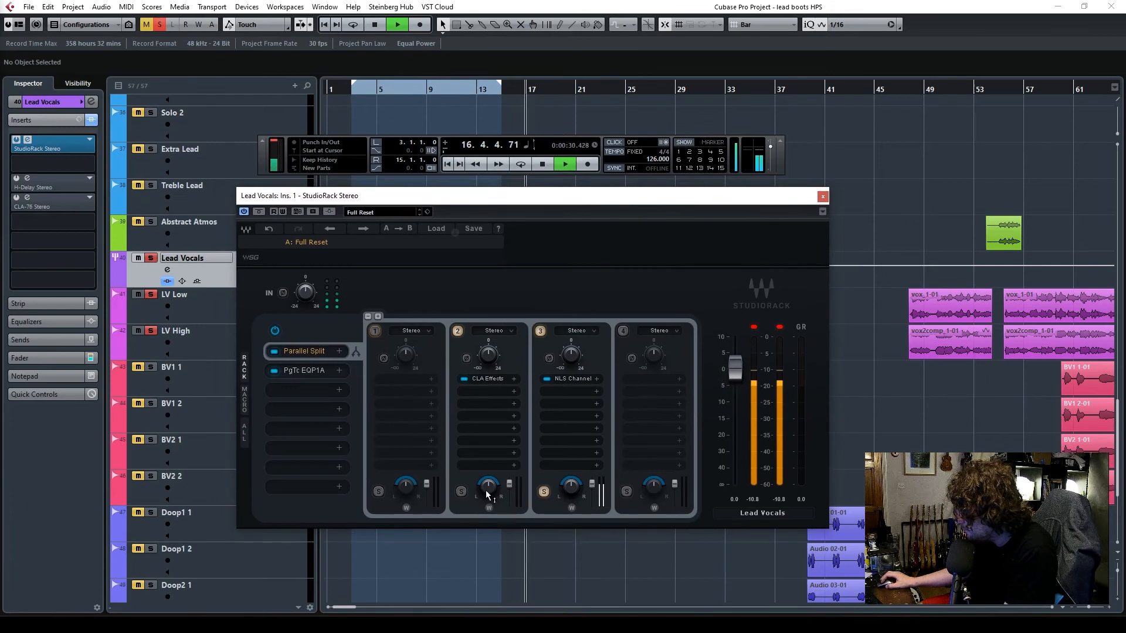
Compare the second and third splits by soloing each in turn, and set the NLS Channel drive to 2.2 on the third.
click(461, 491)
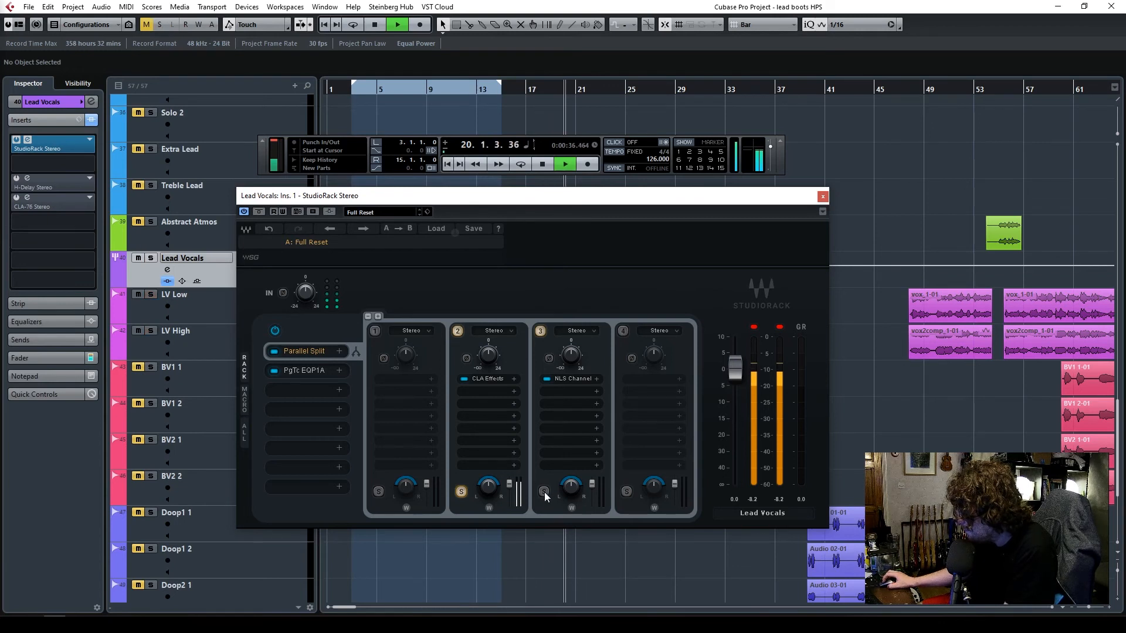
click(544, 491)
click(571, 379)
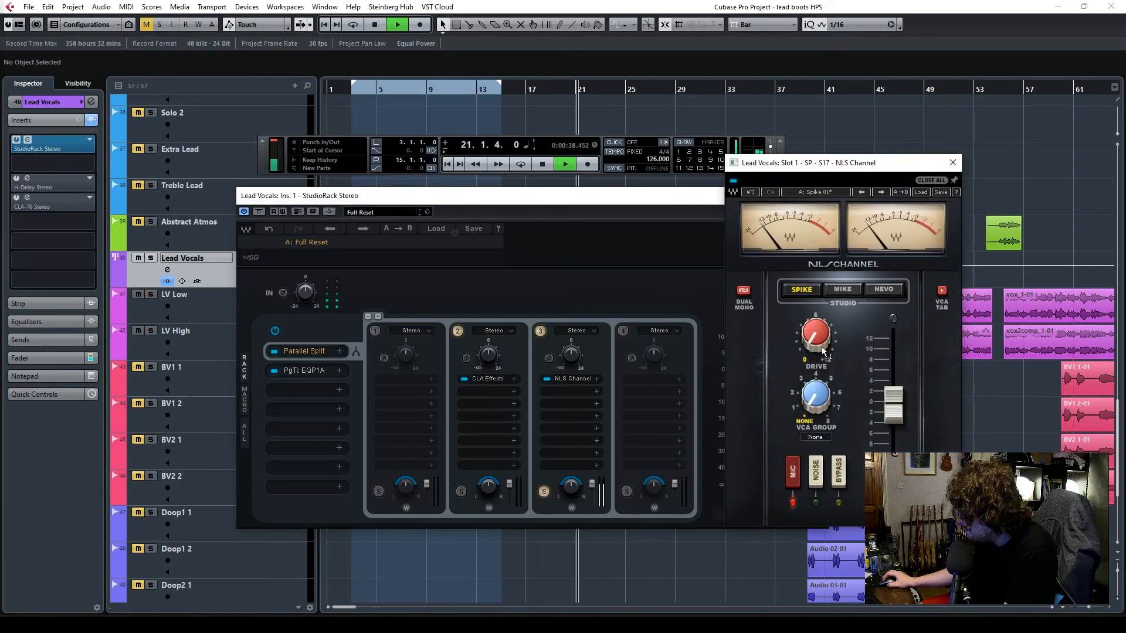
drag(824, 354, 824, 341)
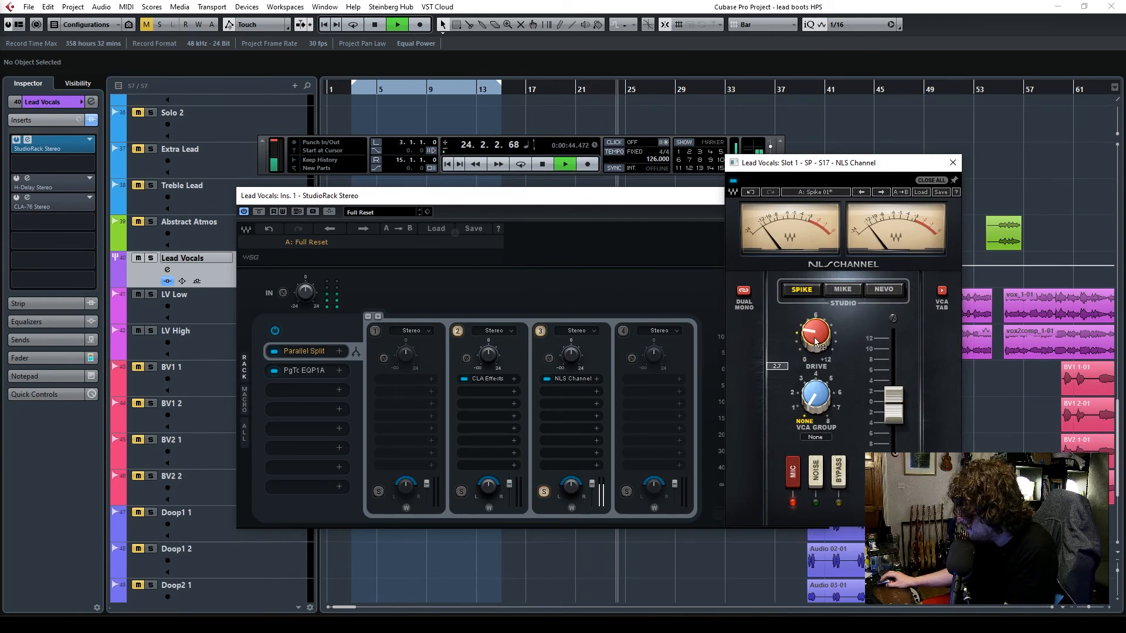
Compare the second split with the driven third split by soloing them alternately, stop playback and close NLS Channel.
click(461, 492)
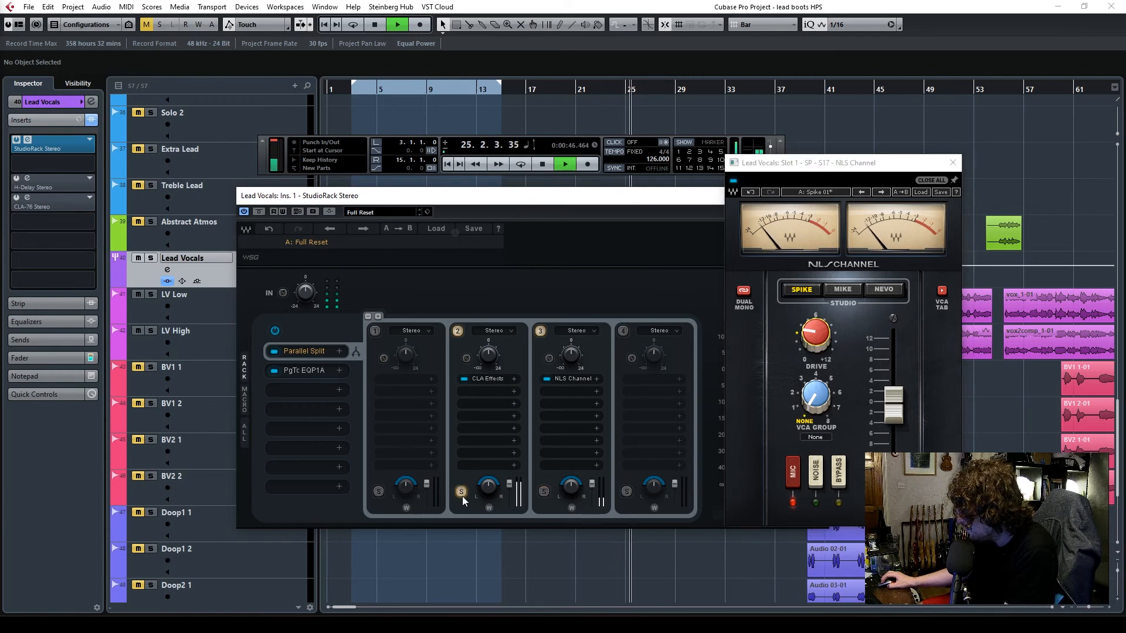
click(544, 492)
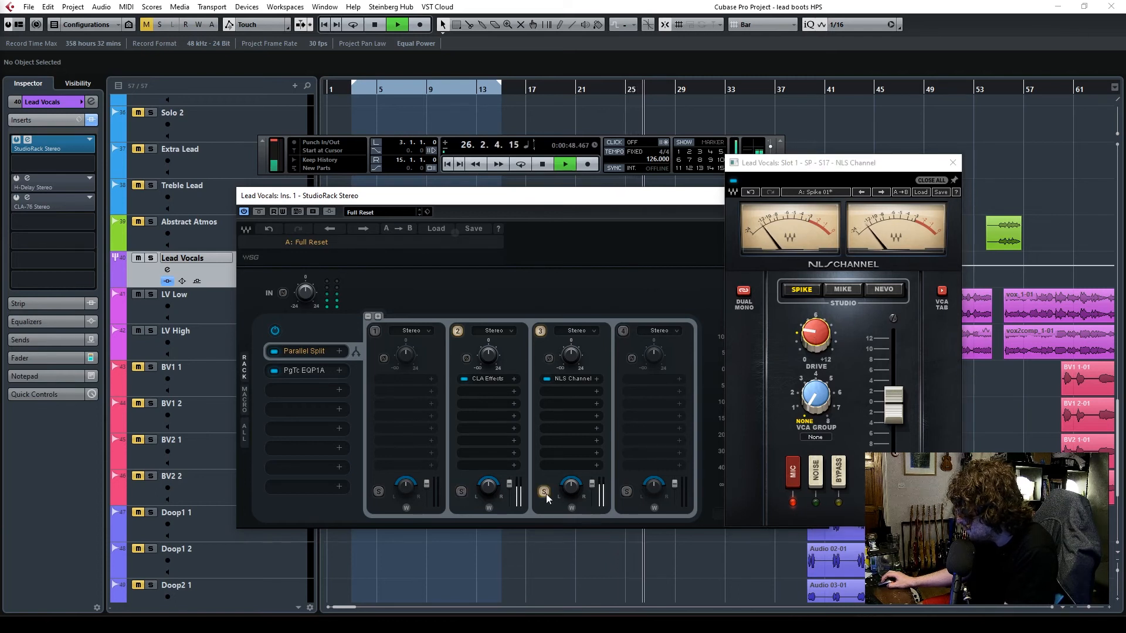
key(space)
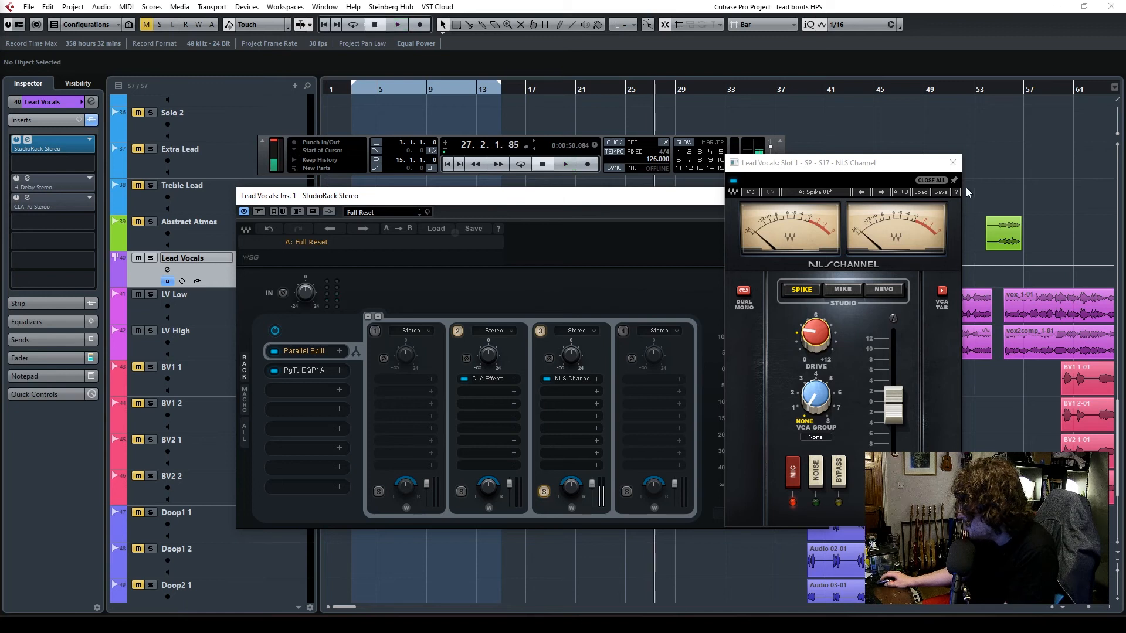
click(953, 163)
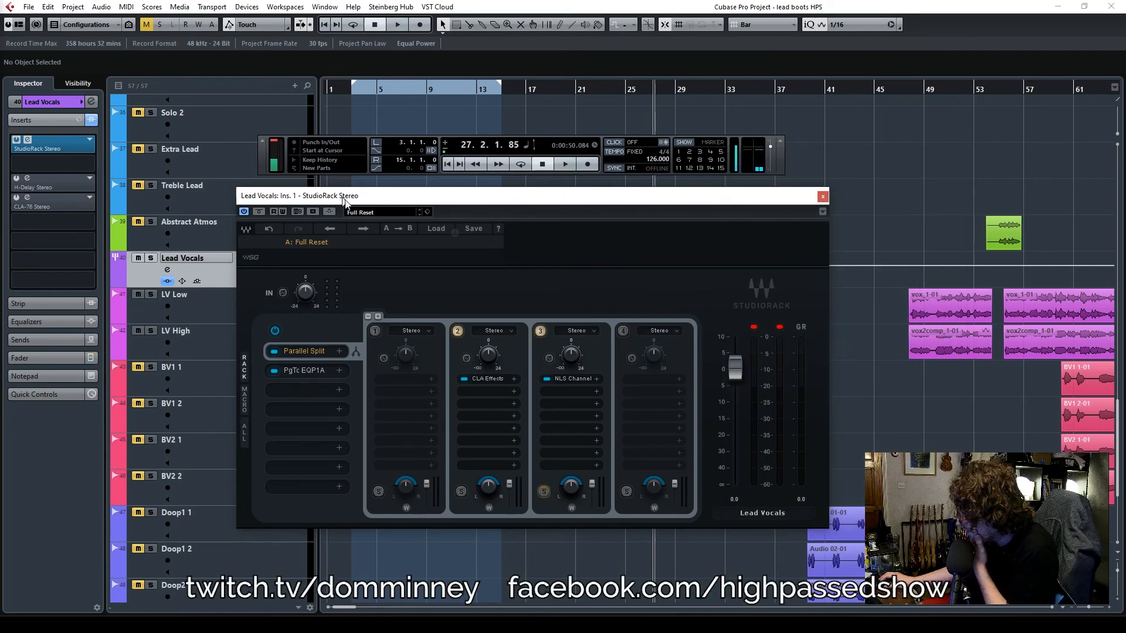
Reposition the StudioRack window higher over the arrangement and return the playback position to bar 15.
drag(345, 202, 368, 207)
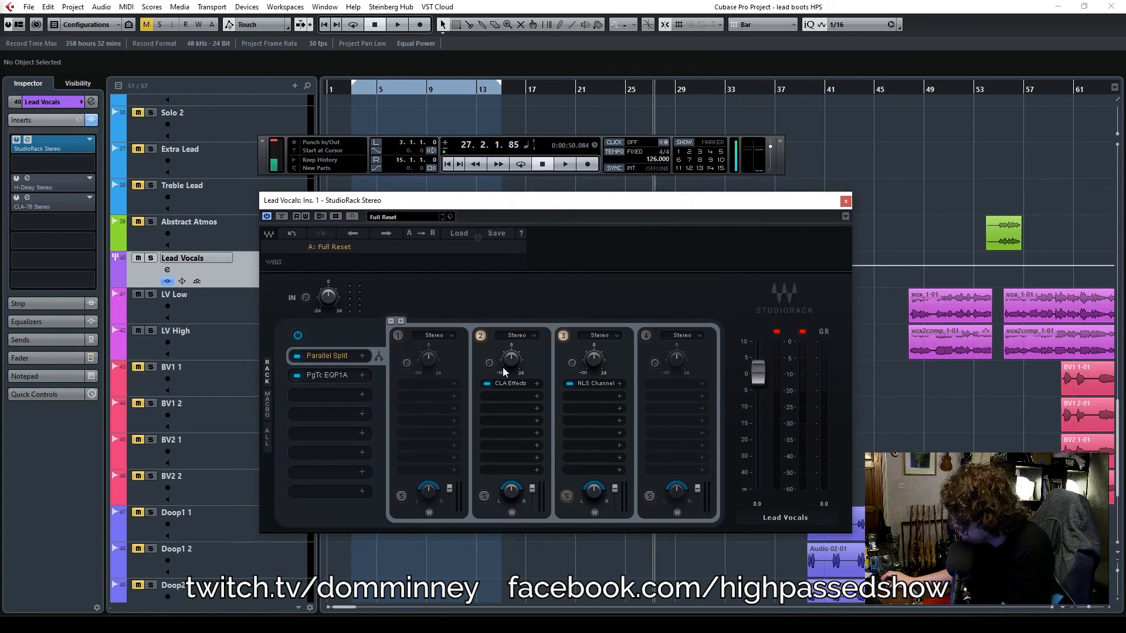
drag(592, 206, 570, 157)
click(506, 91)
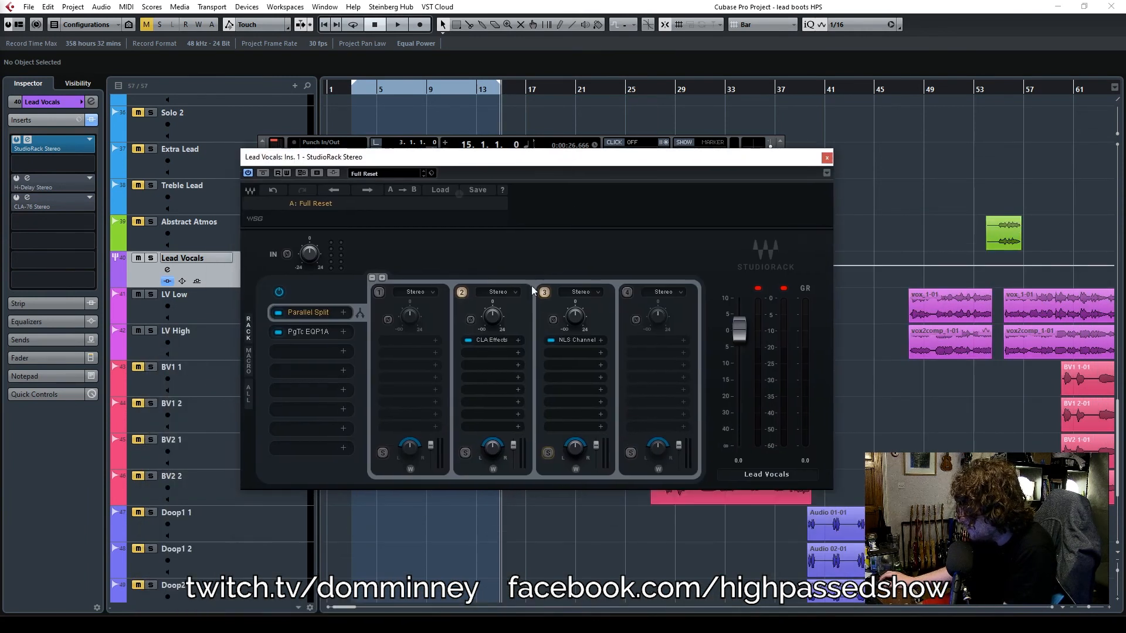
Check the CLA Effects settings on the second split and the NLS Channel settings on the third, closing each plug-in.
click(490, 341)
click(850, 178)
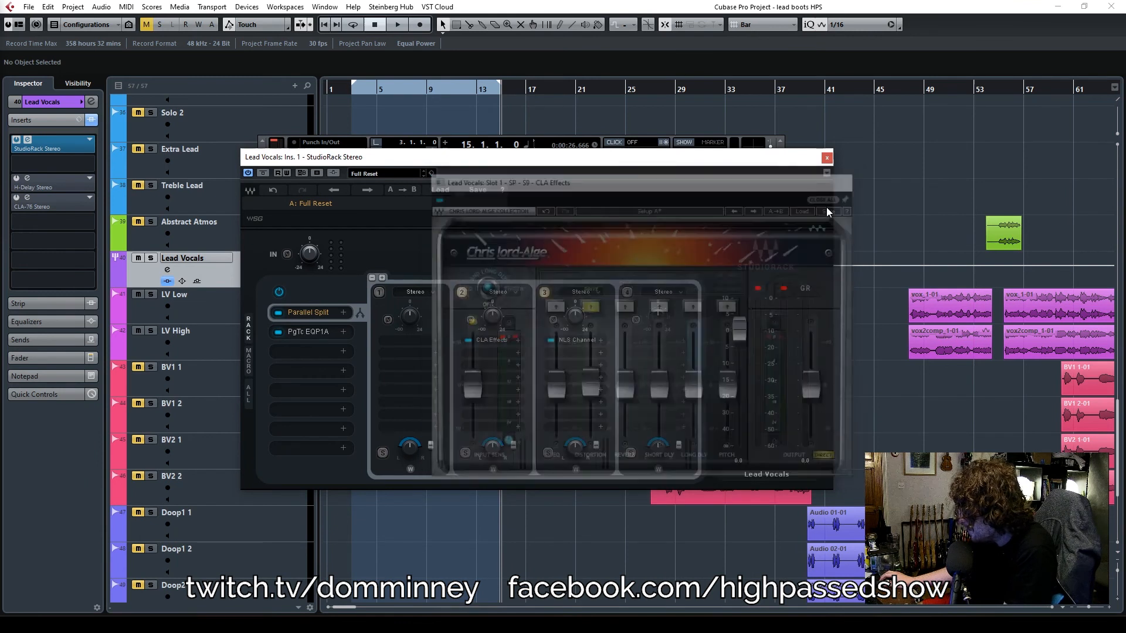
click(575, 340)
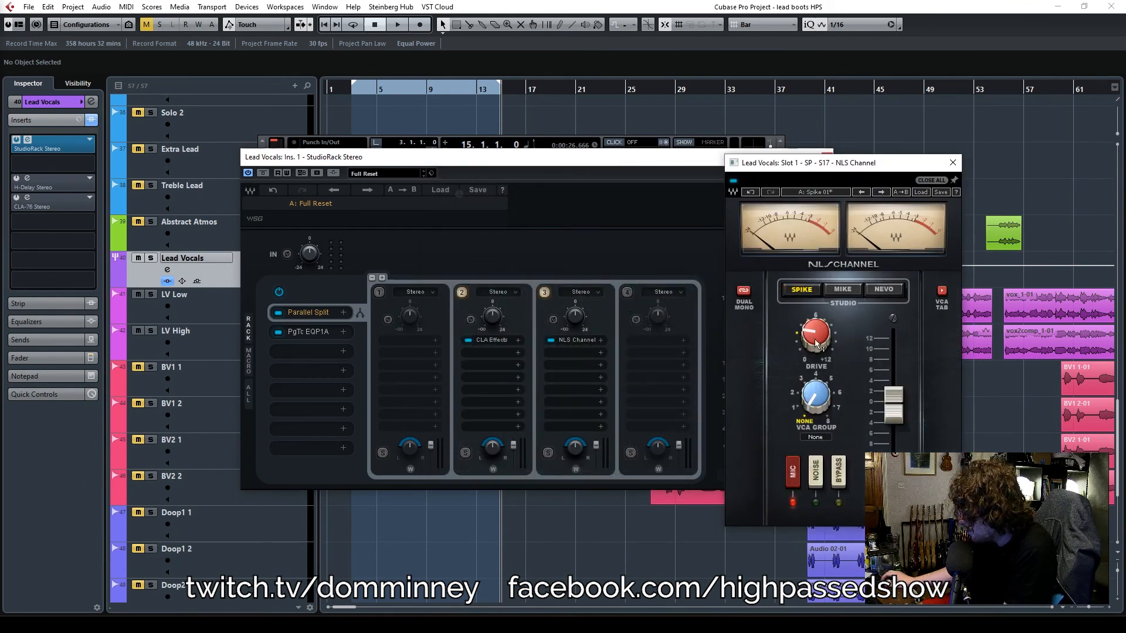
click(952, 163)
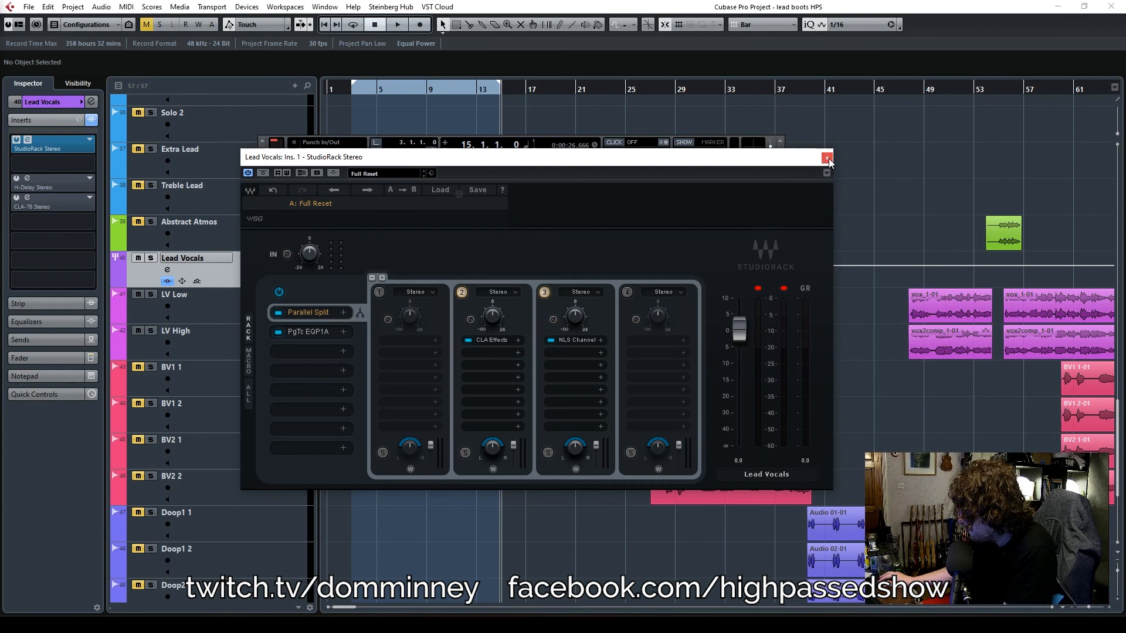
Play the vocals from bar 15 through both active splits and check the CLA Effects levels during playback.
key(space)
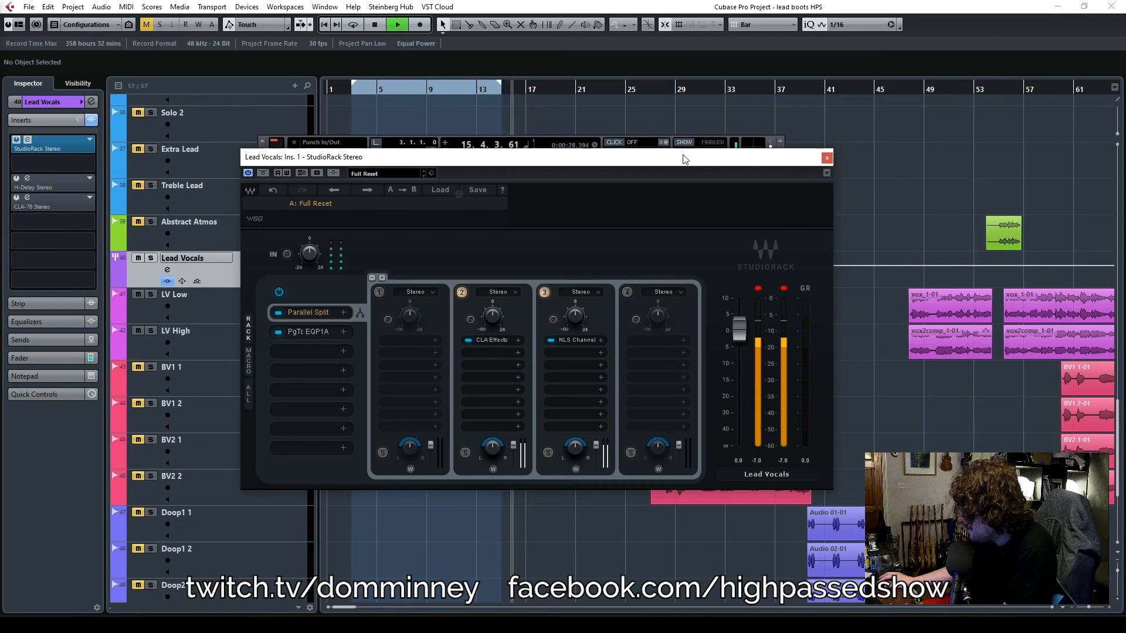
click(491, 343)
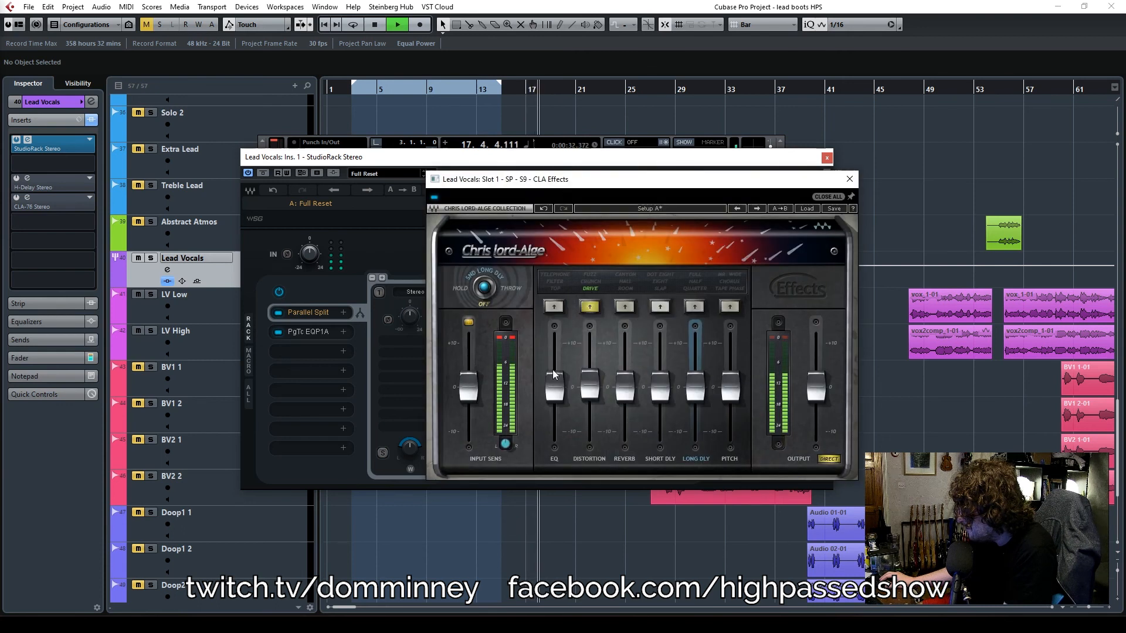
click(850, 180)
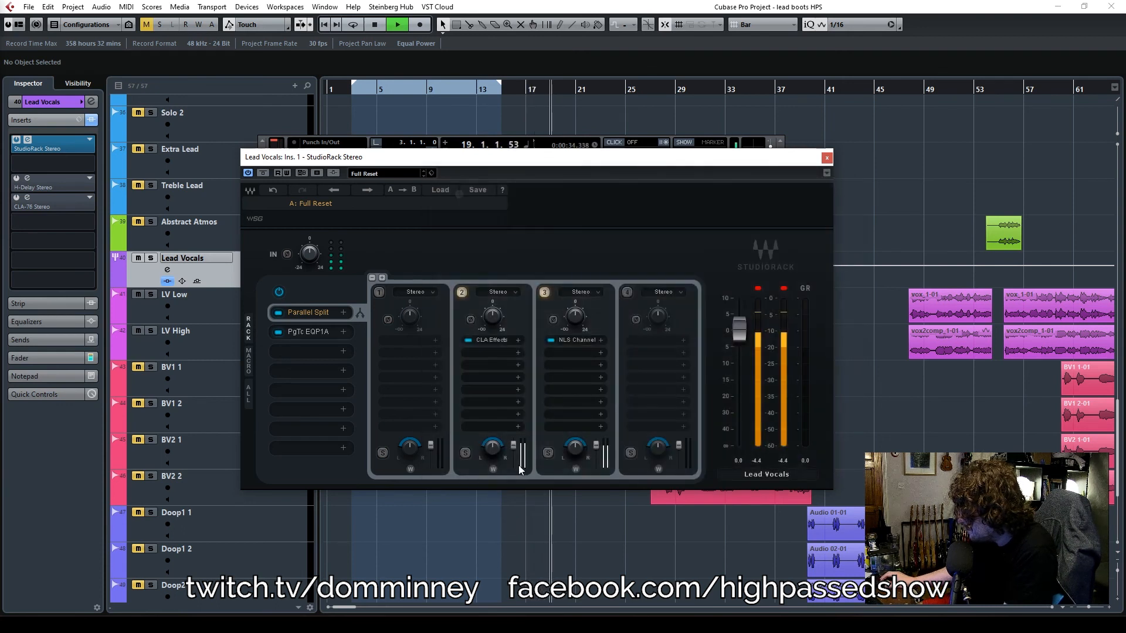
Nudge down the second split's input gain and raise the NLS Channel fader slightly on the third split during playback.
drag(494, 319, 494, 326)
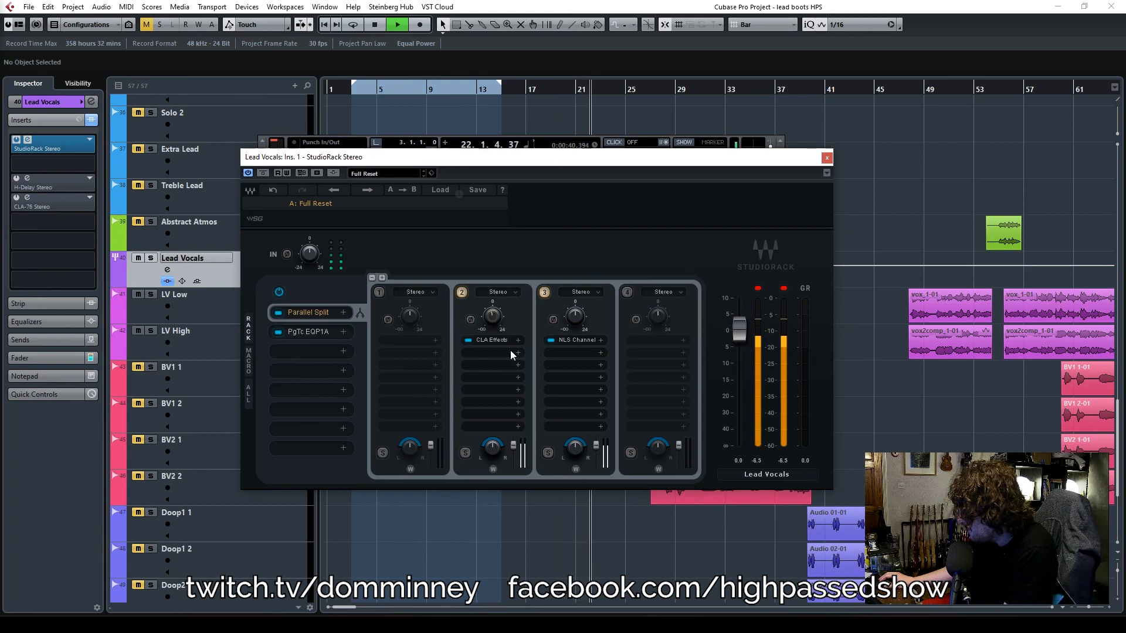
click(577, 340)
drag(893, 404, 893, 399)
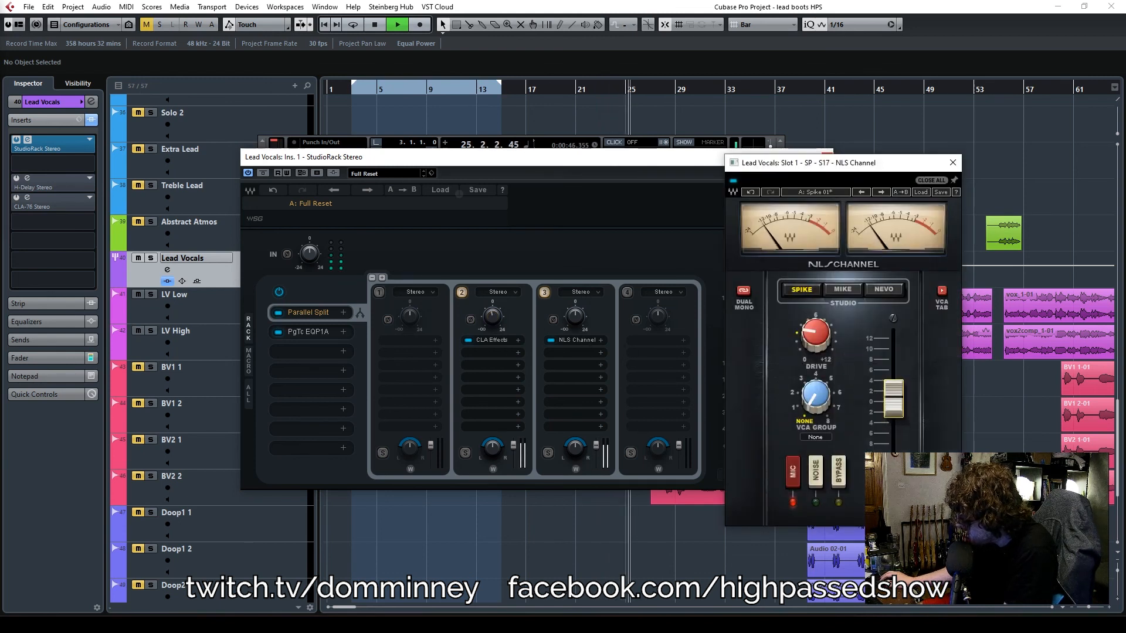